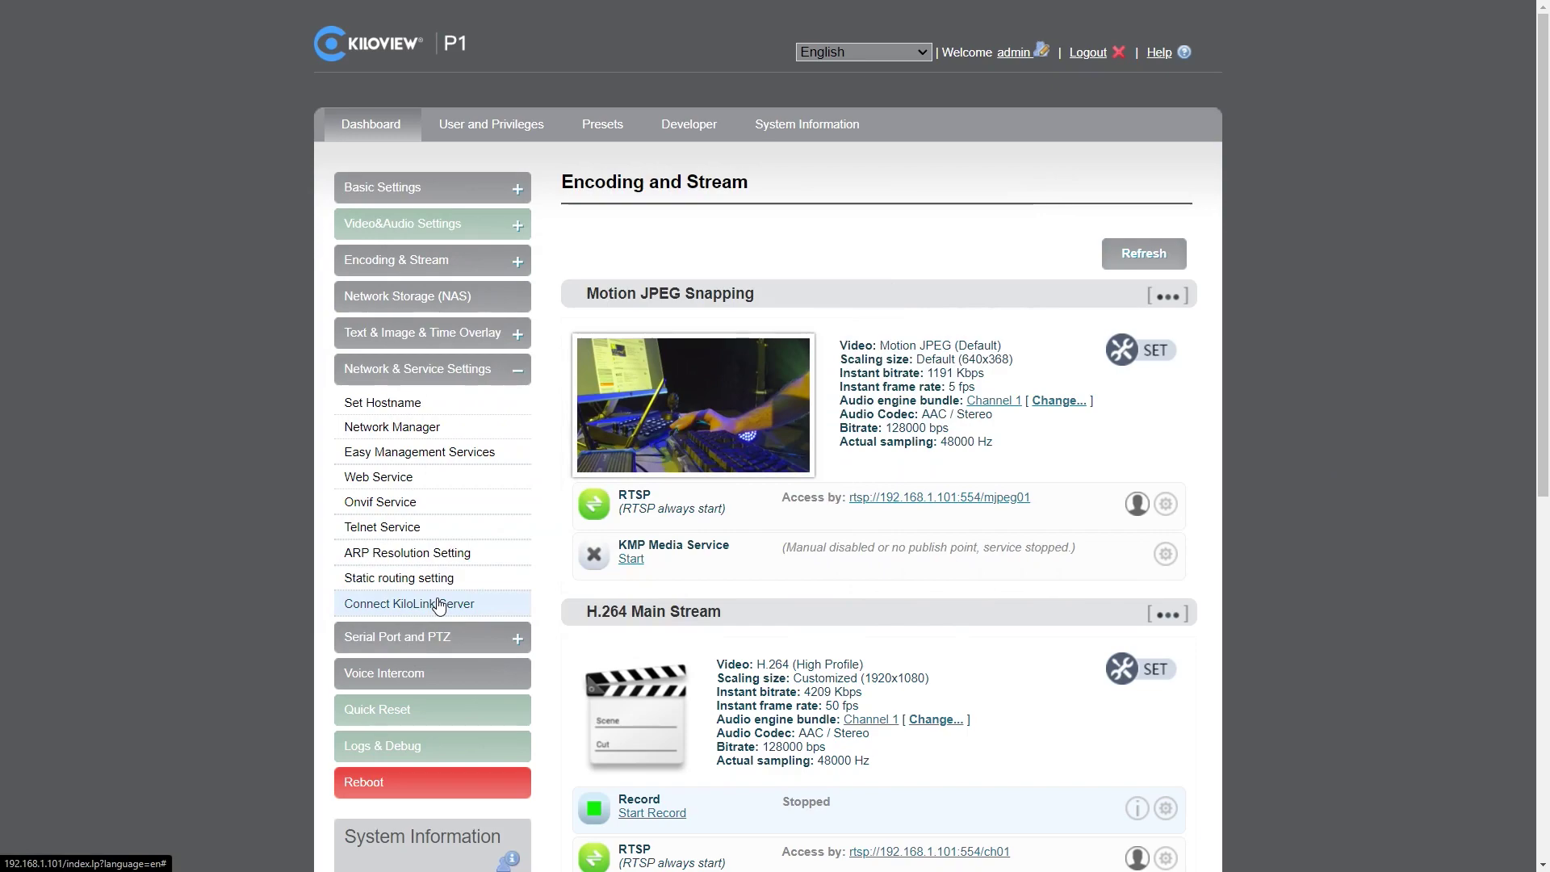
# - Confirm the P1 is connected to KiloLink Server, then go to the server's Device Management list
pyautogui.moveTo(707, 401)
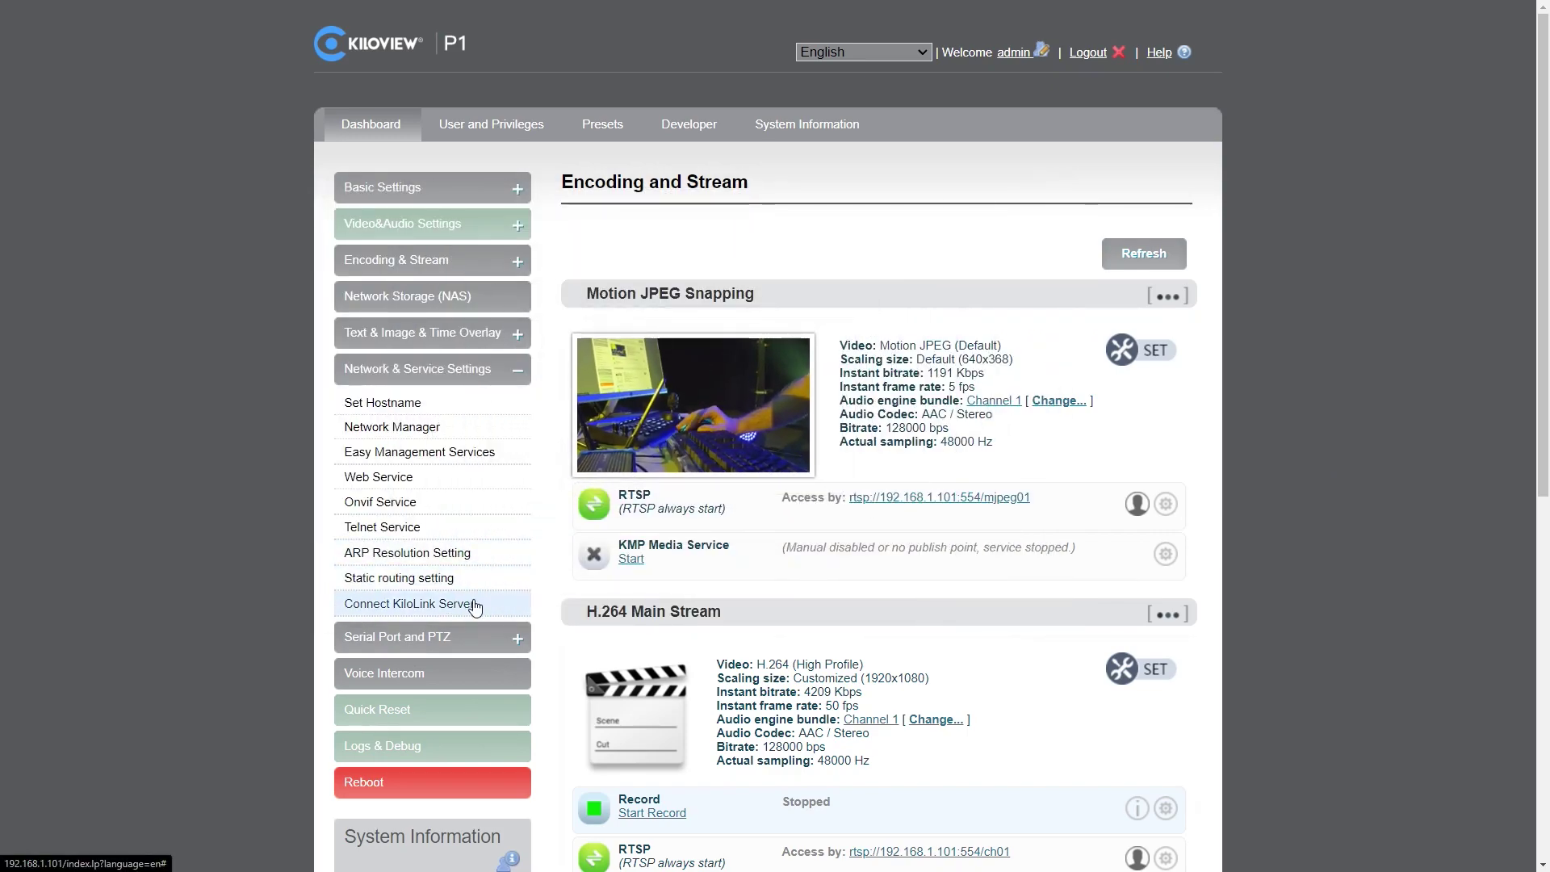
pyautogui.click(475, 611)
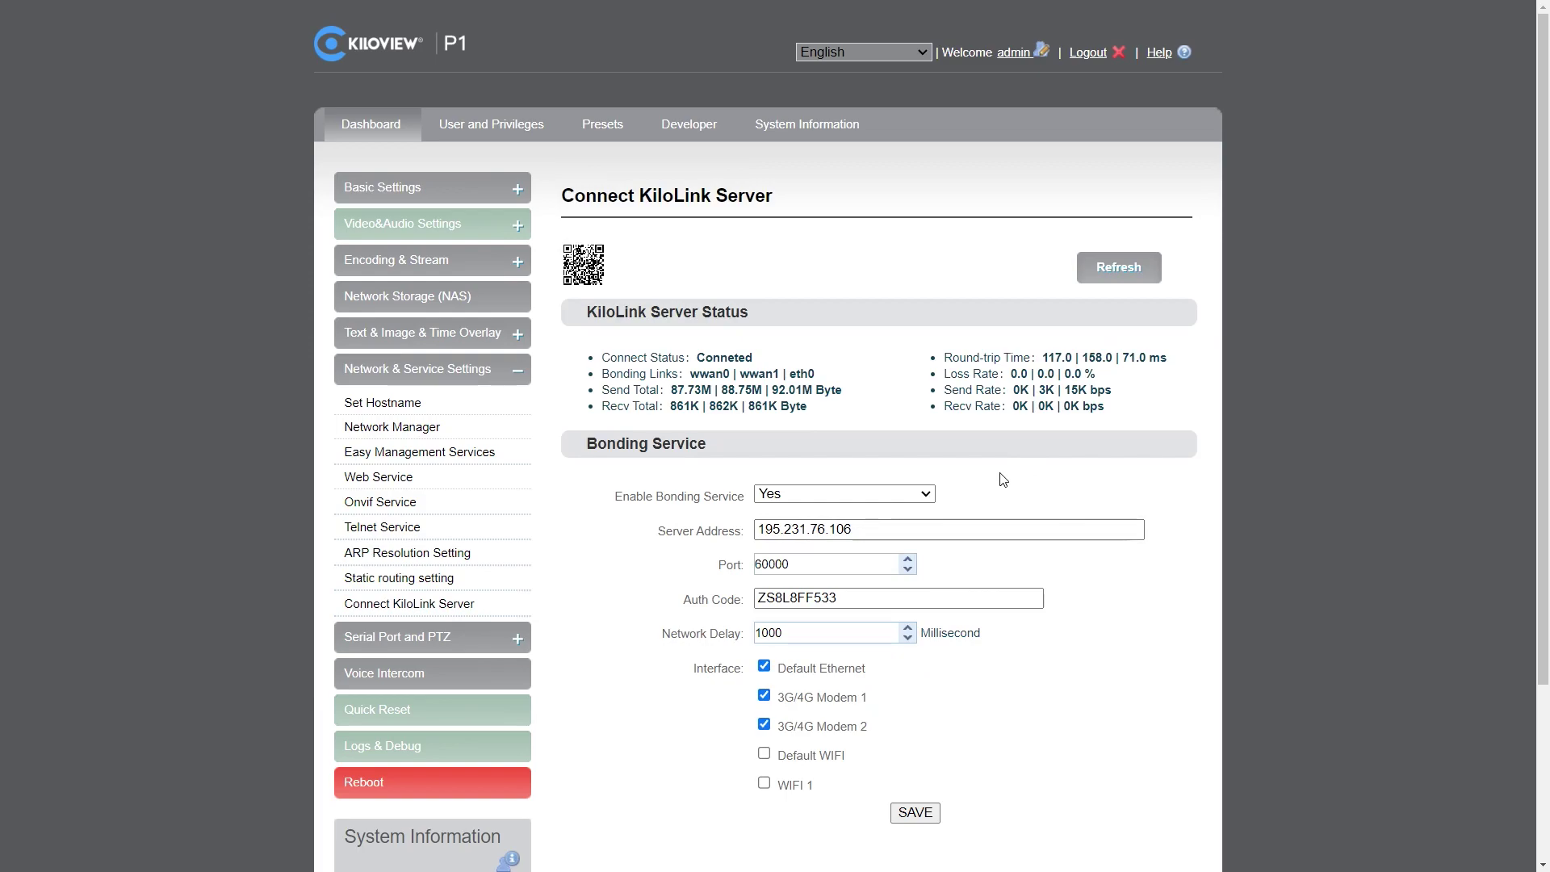
pyautogui.hotkey('ctrl', 'Tab')
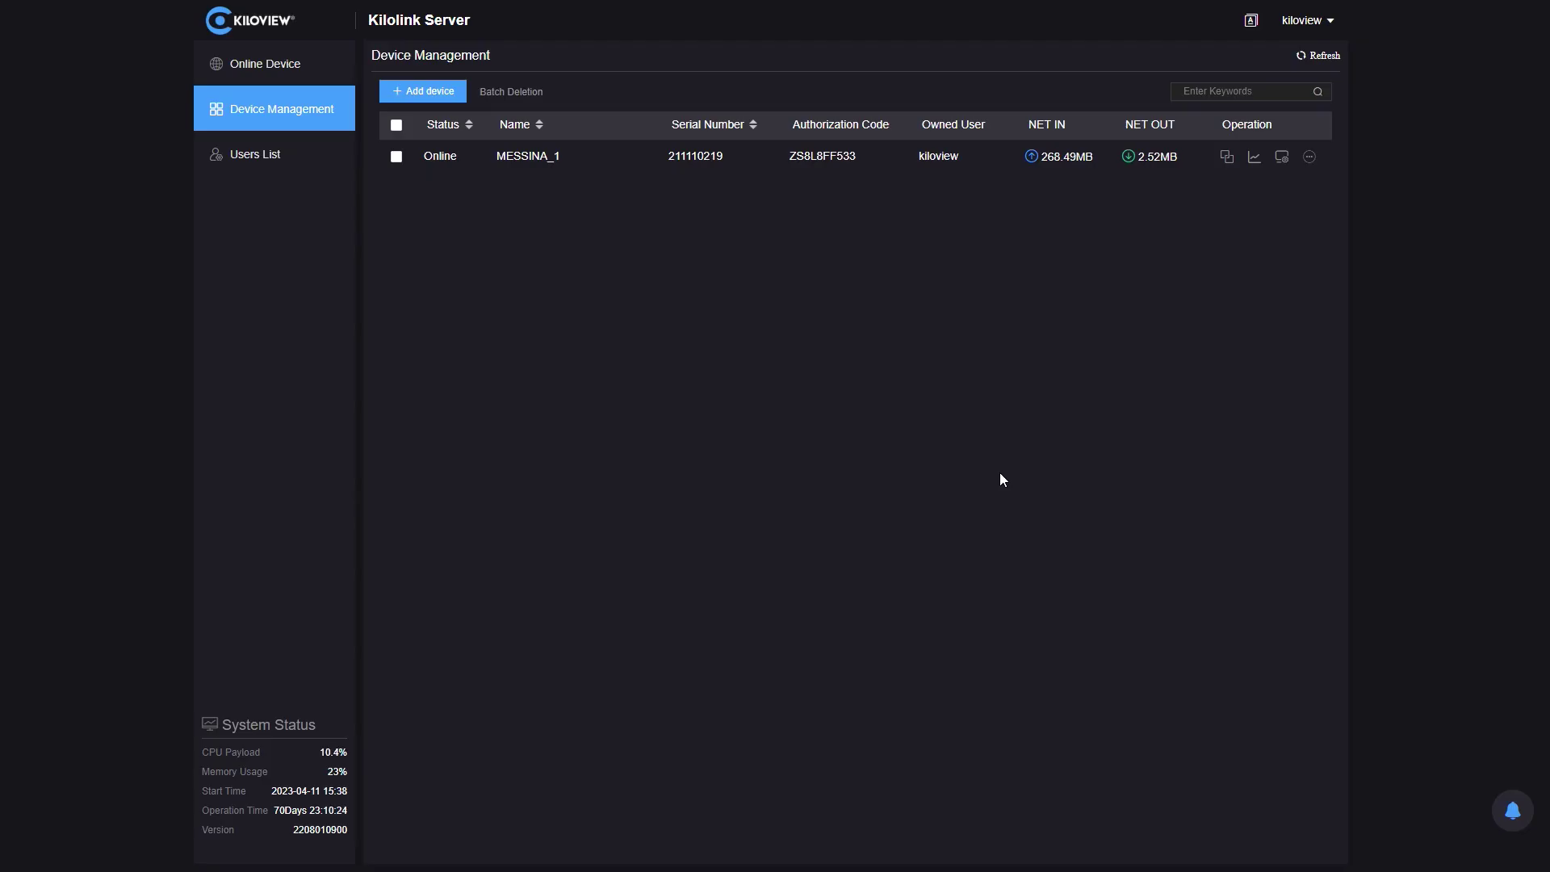
# - Add an SRT streaming service named TEST to the MESSINA_1 device
pyautogui.click(557, 157)
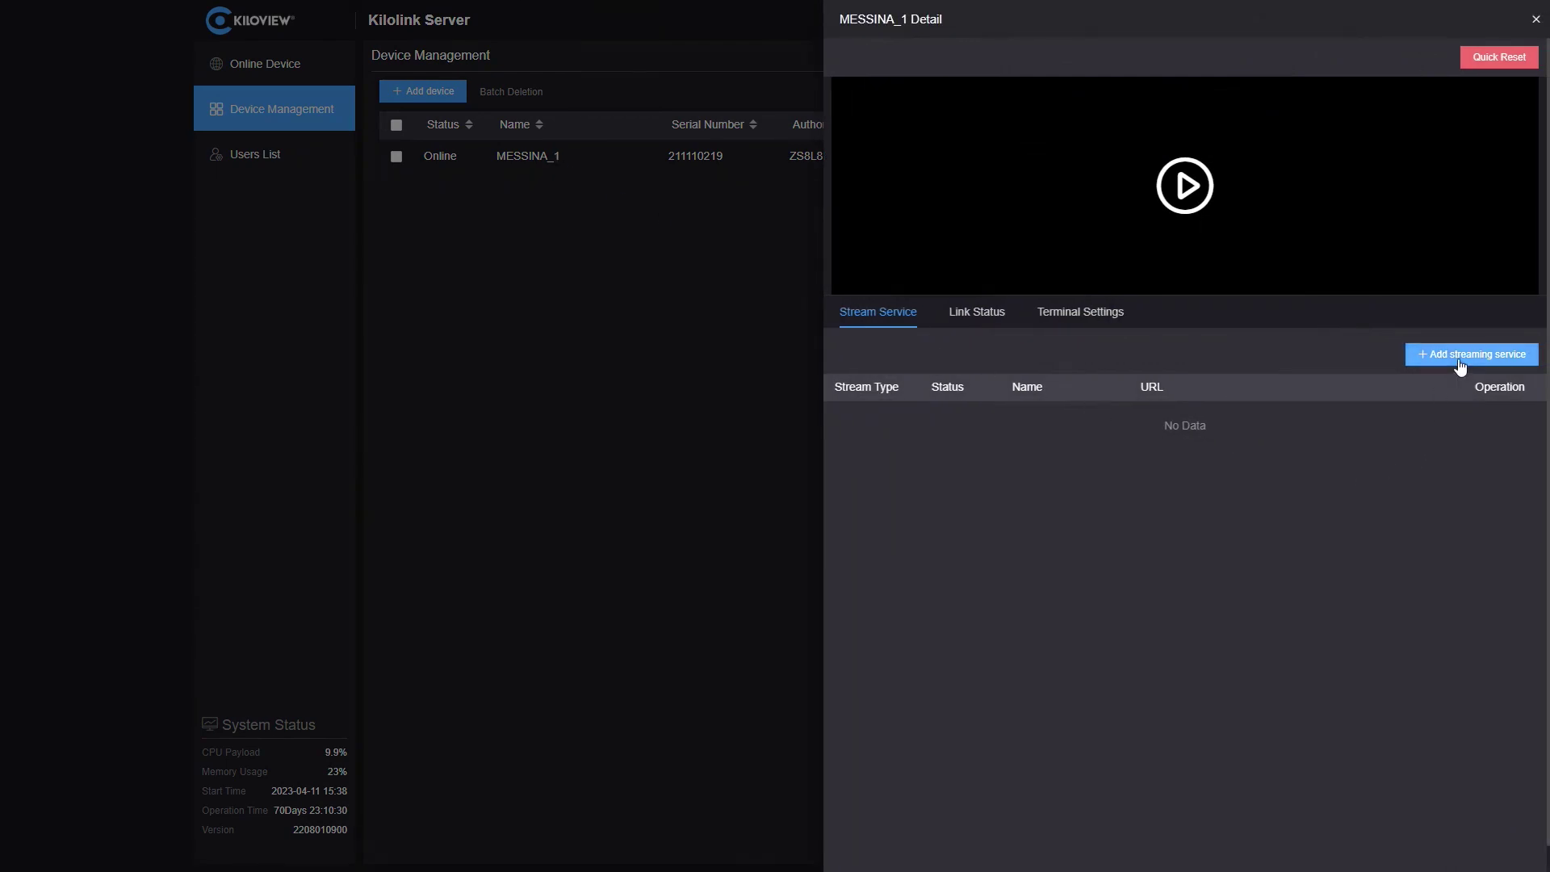
pyautogui.click(1460, 361)
pyautogui.click(805, 277)
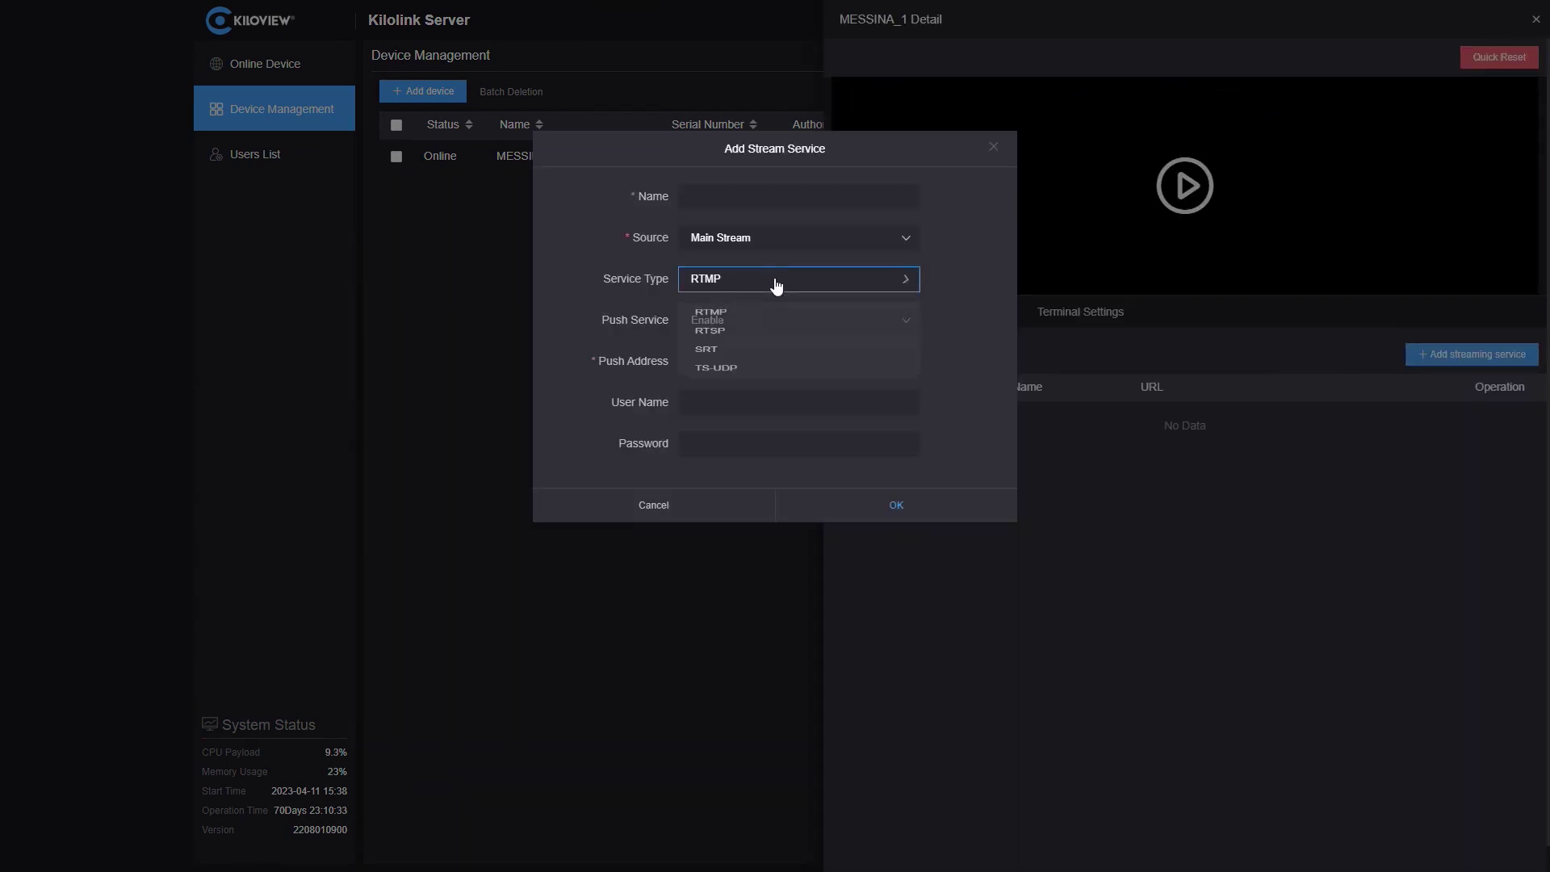
pyautogui.click(773, 372)
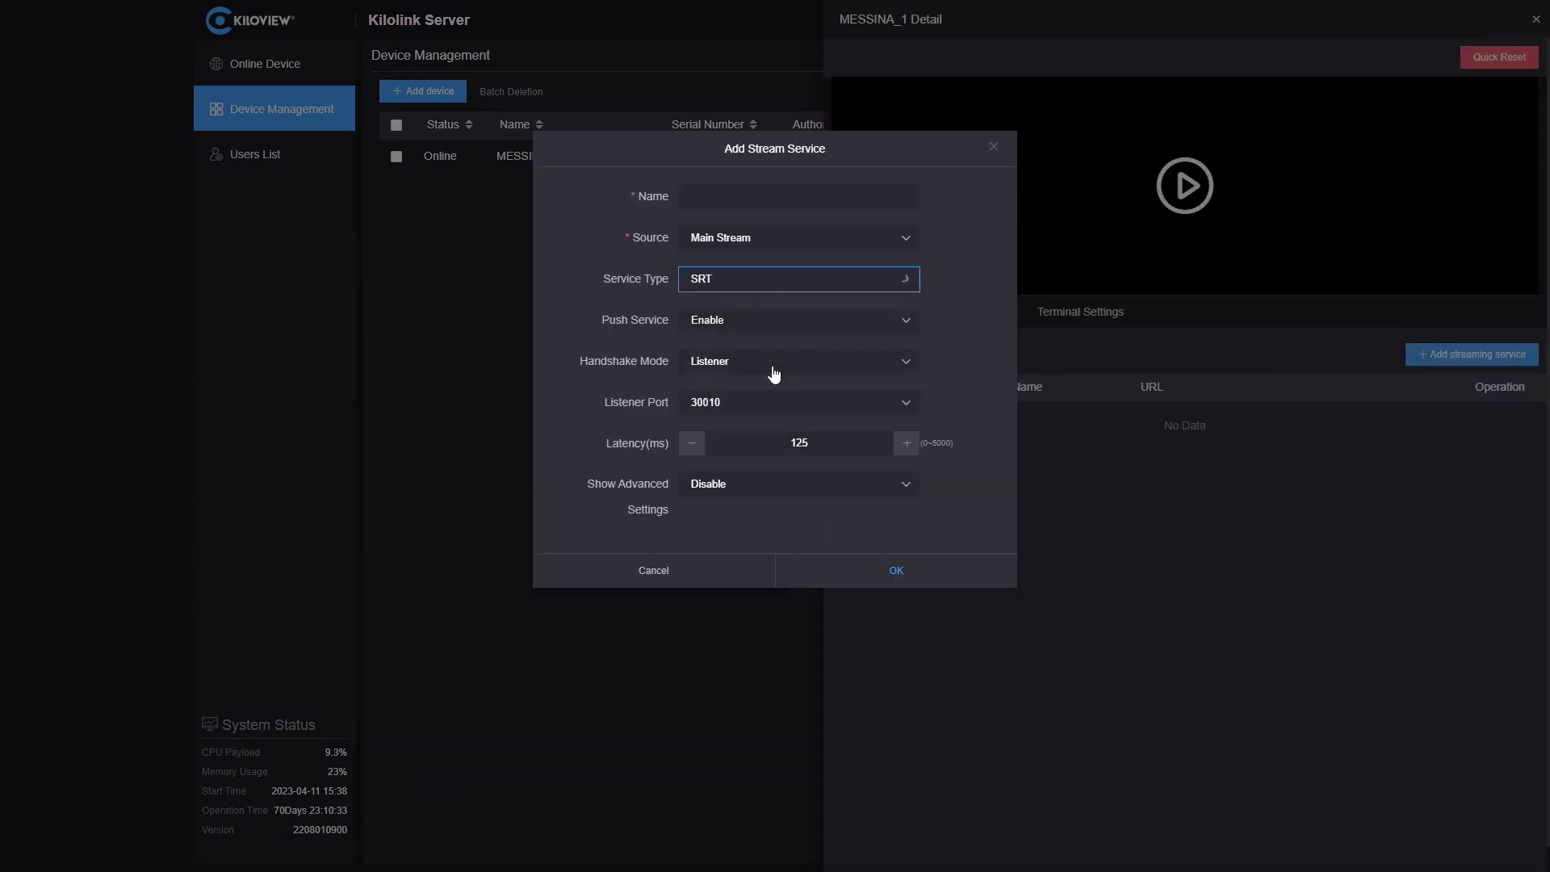
pyautogui.click(790, 195)
pyautogui.write('TEST')
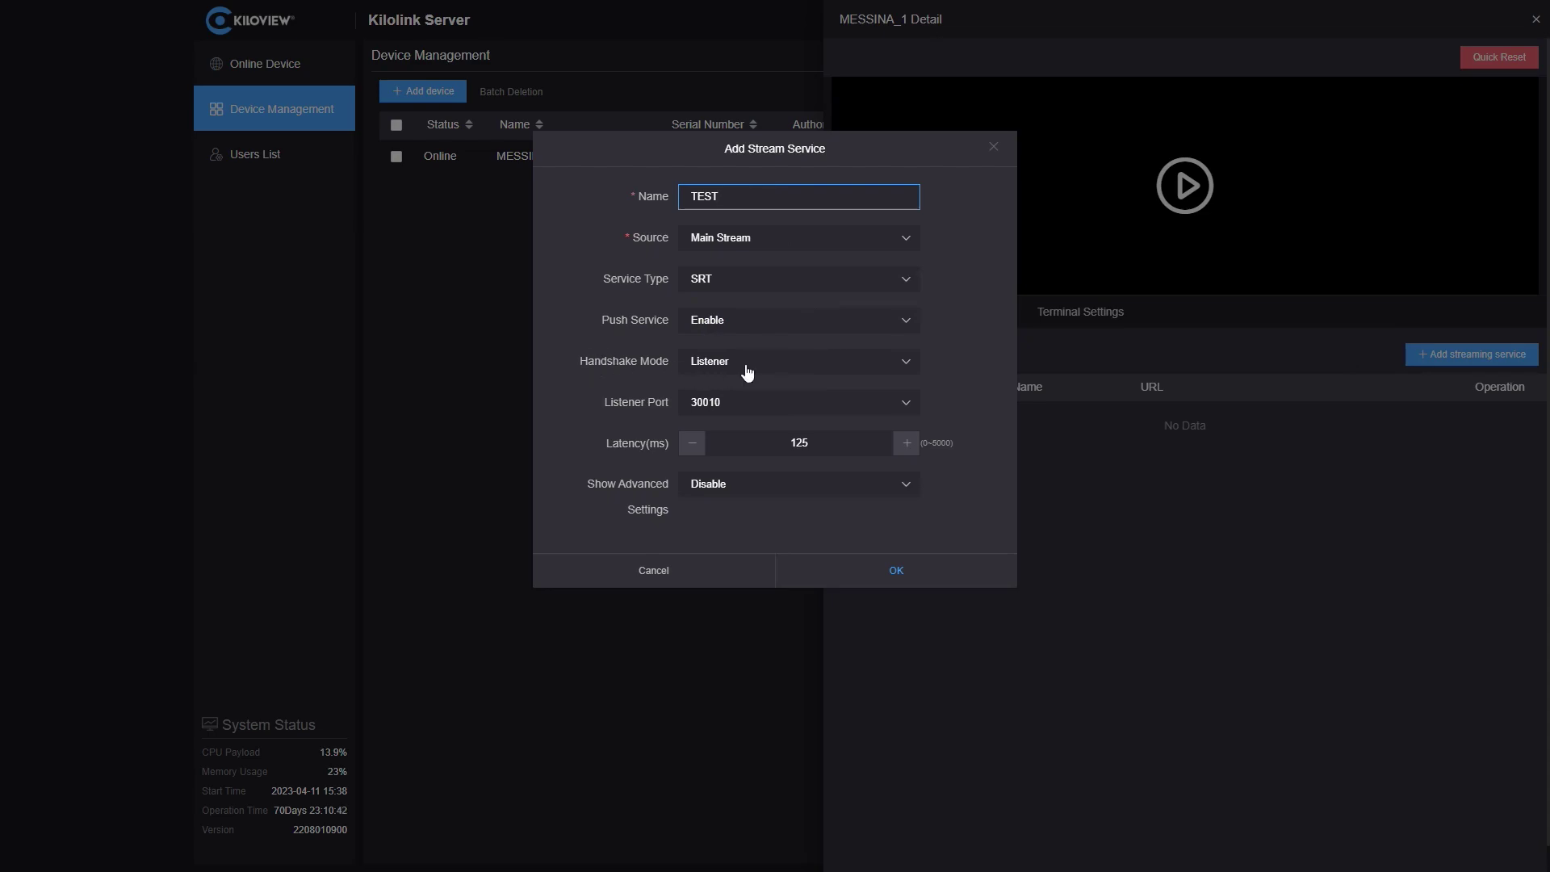
# - Leave the handshake mode at Listener after briefly trying Caller
pyautogui.click(746, 368)
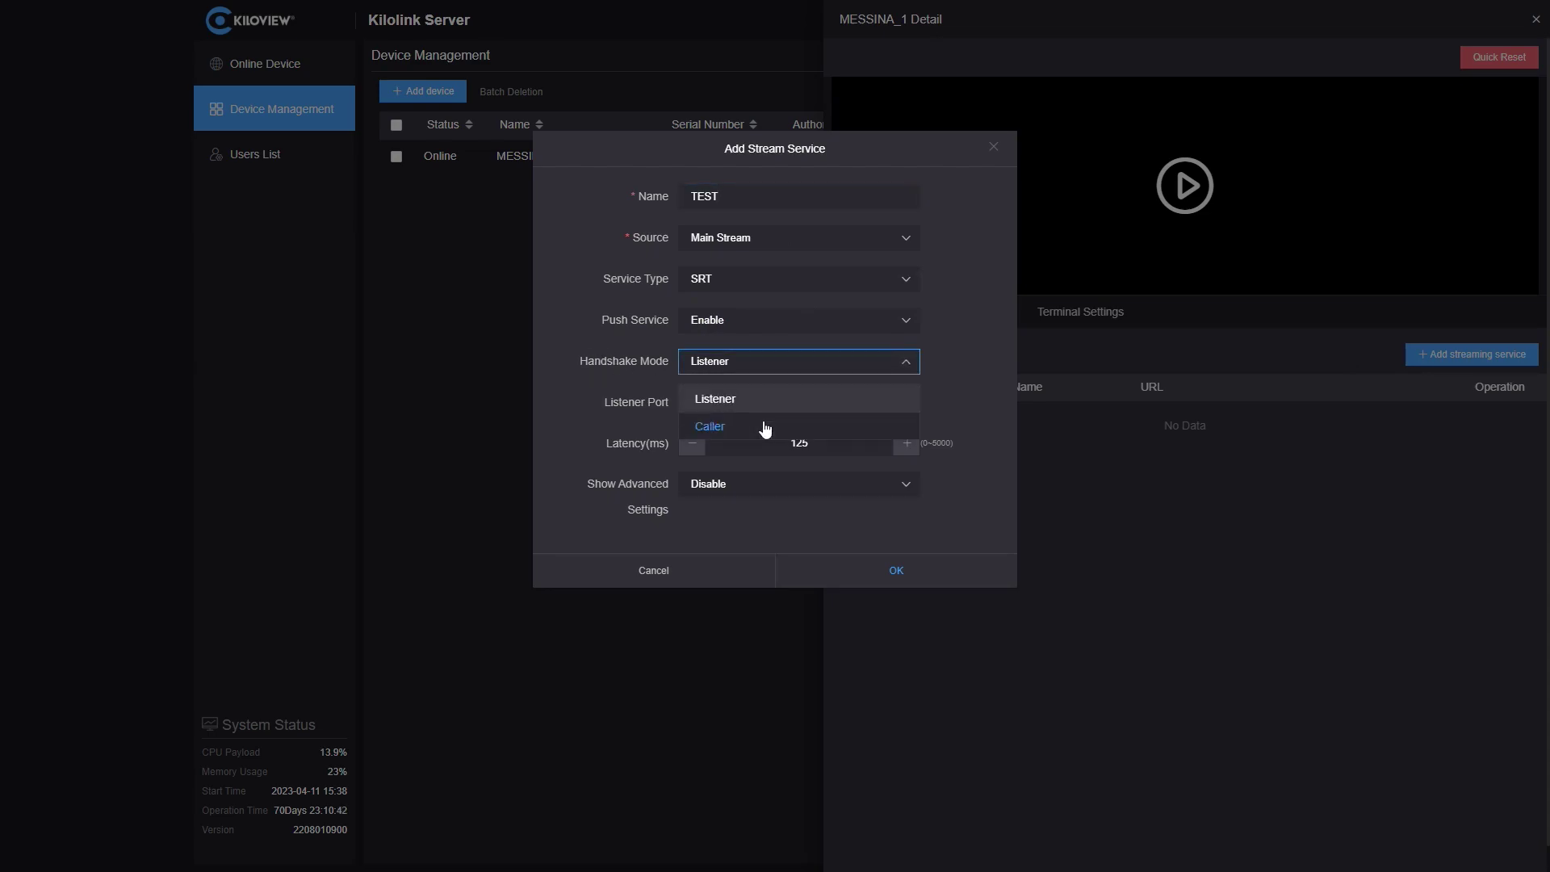
pyautogui.click(935, 359)
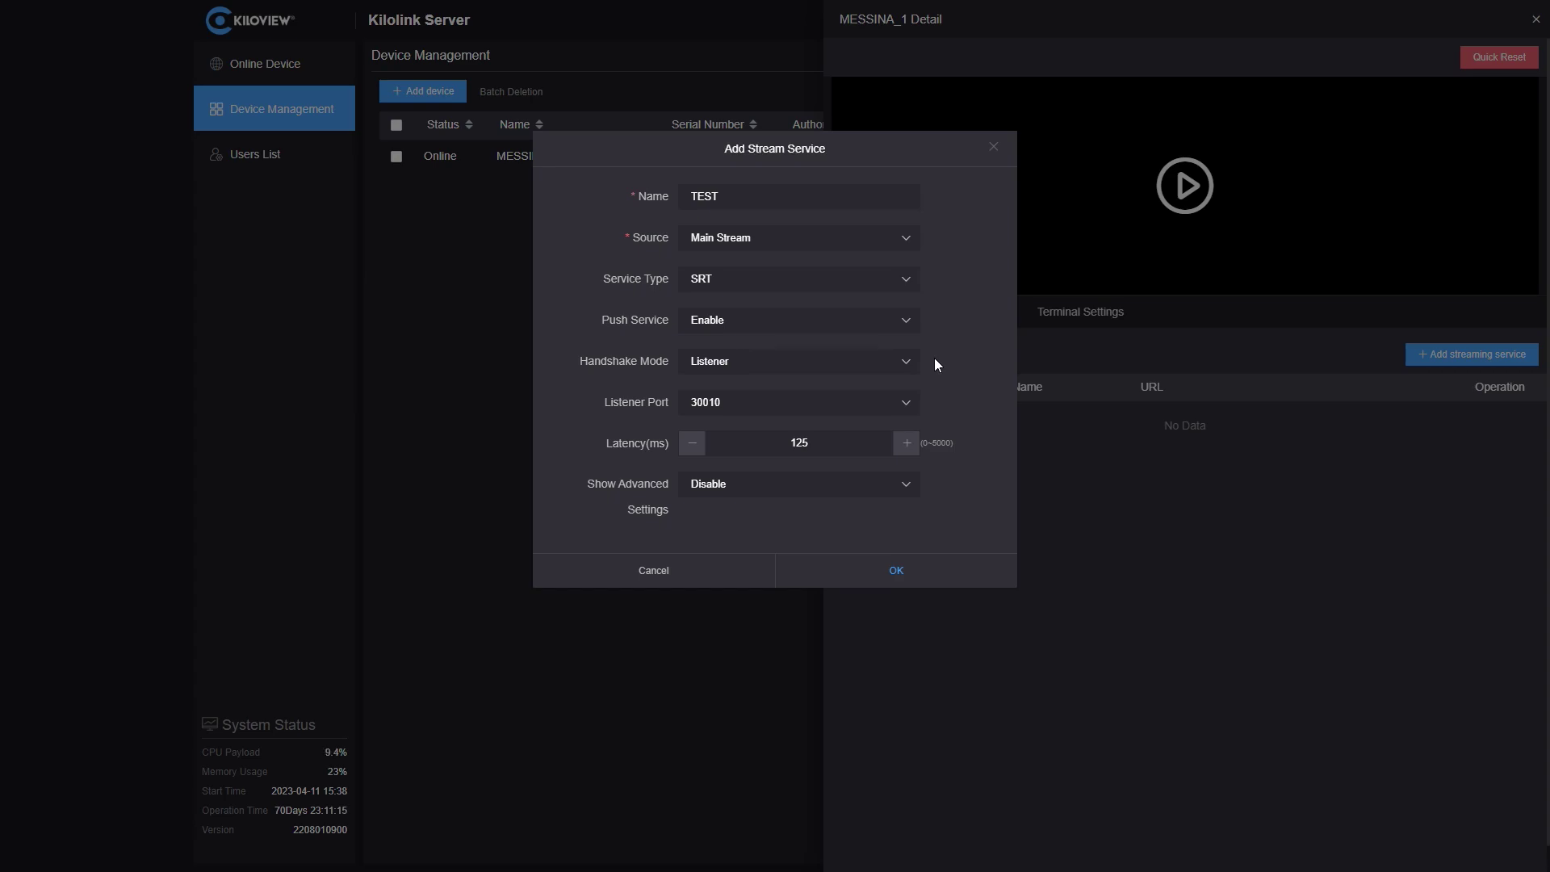
pyautogui.click(852, 361)
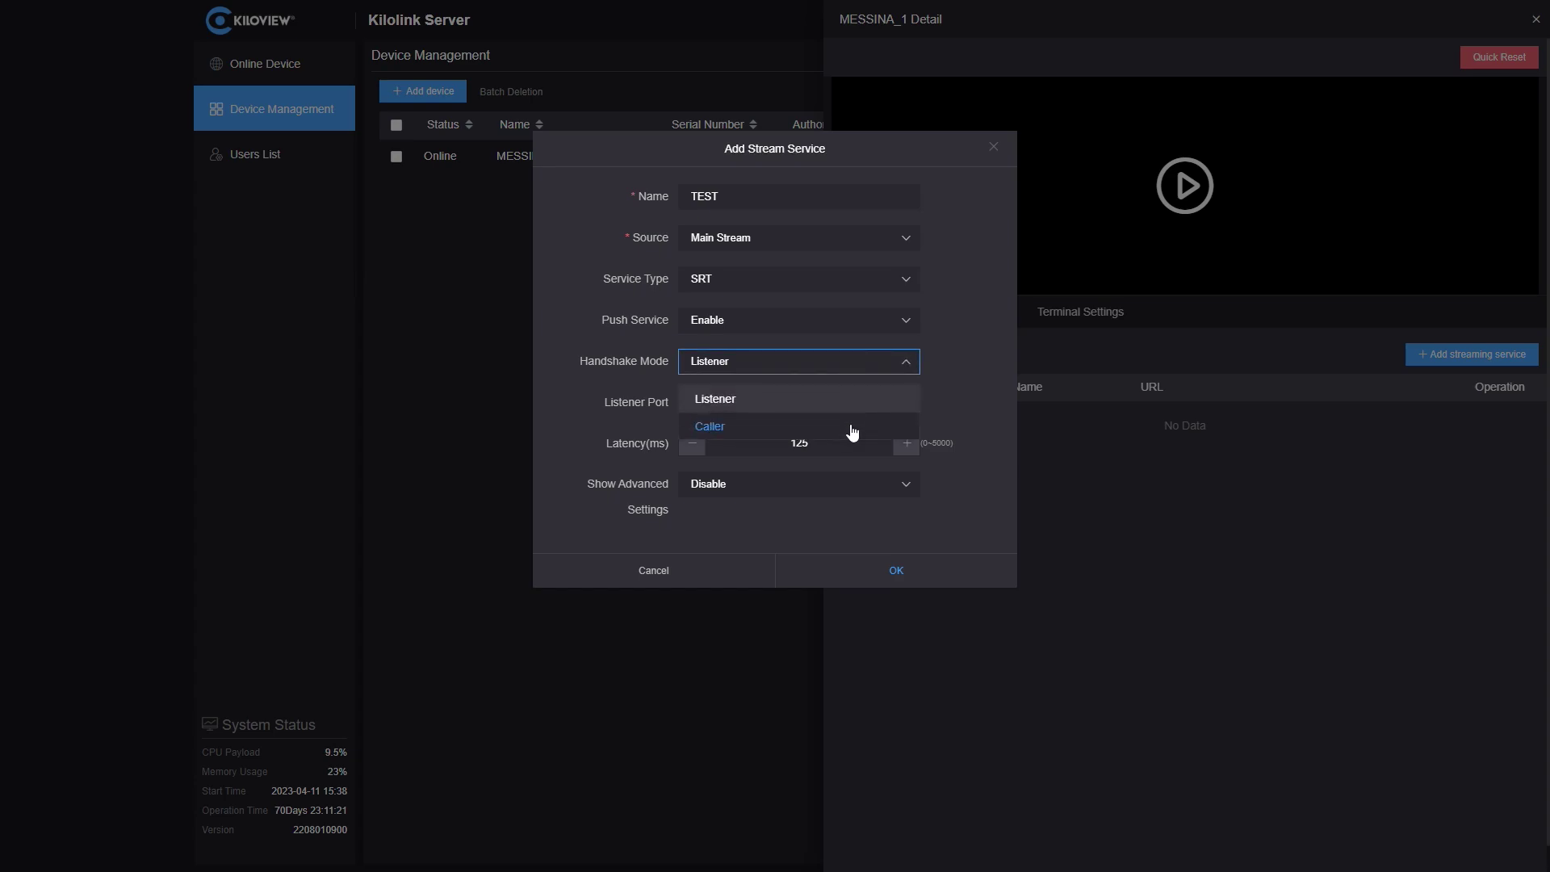
pyautogui.click(852, 428)
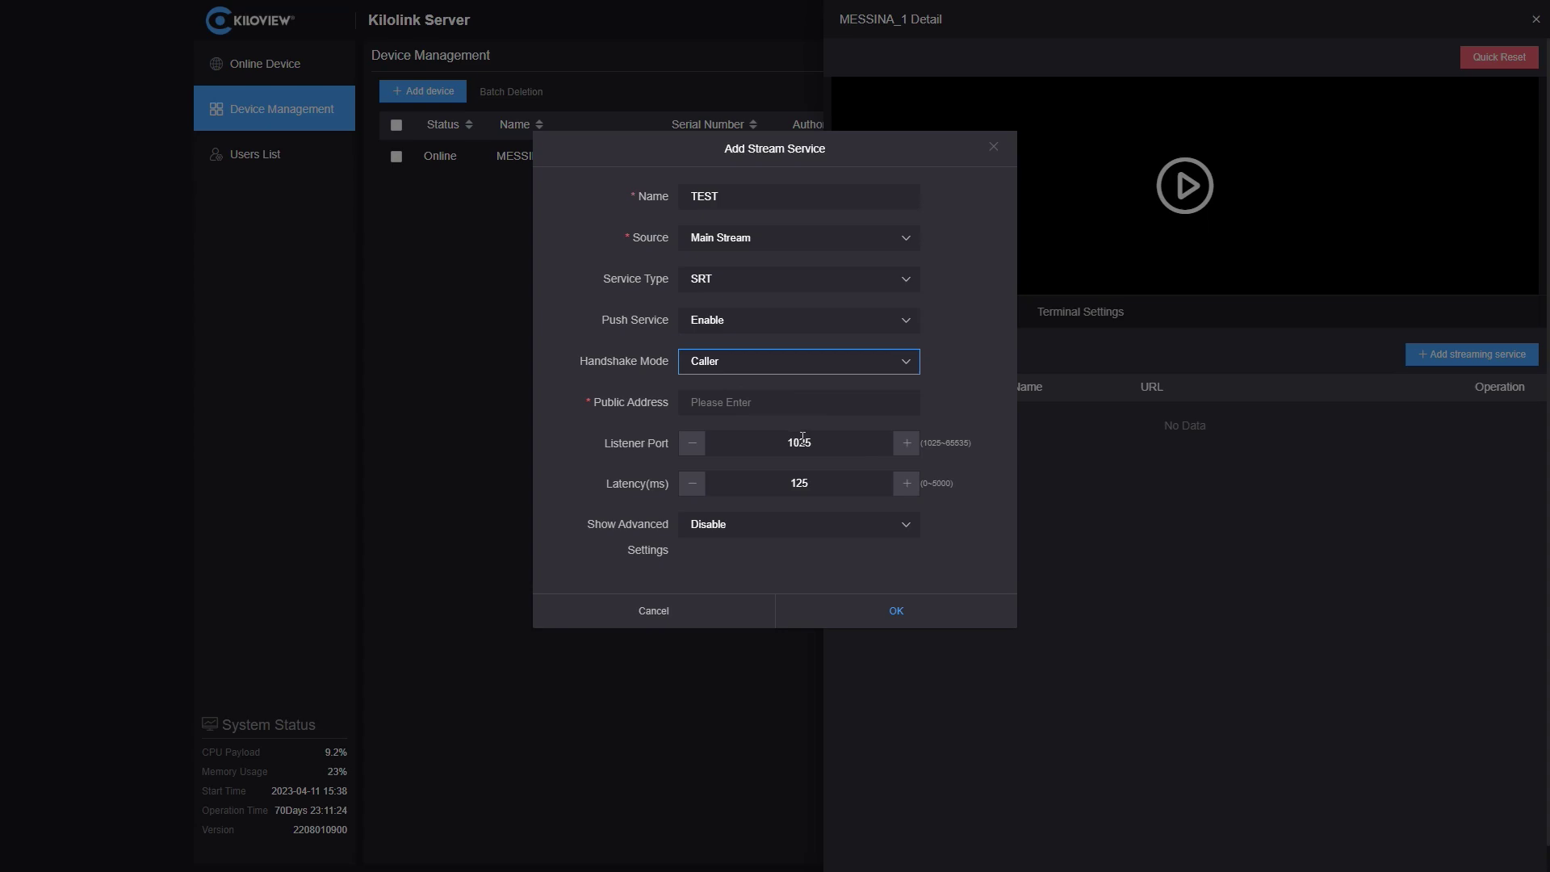
pyautogui.press('Up')
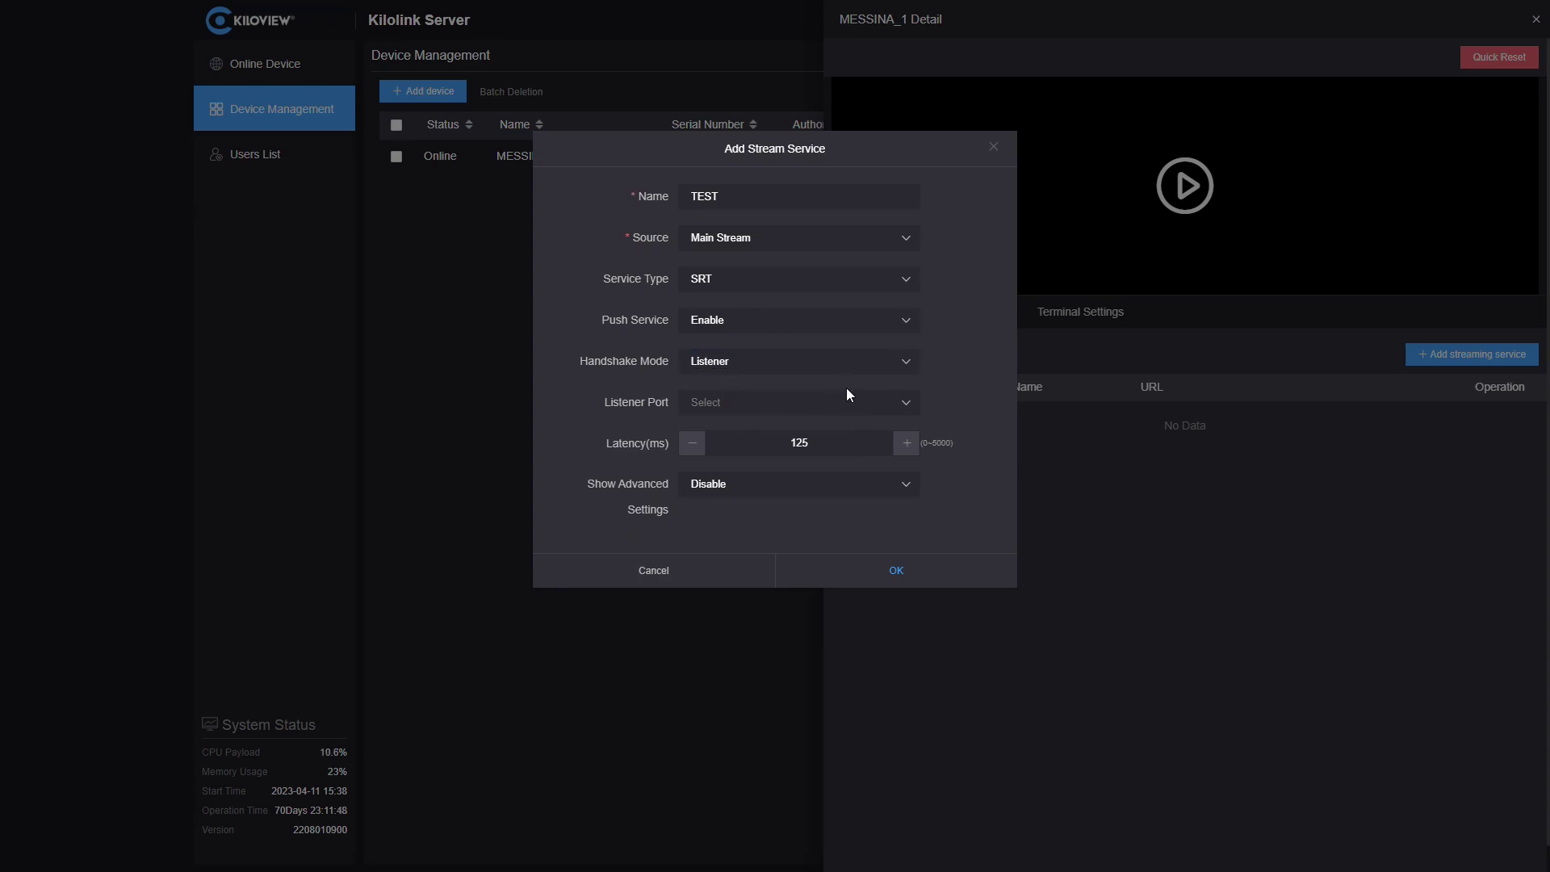
# - Set listener port 30010 and latency 300 ms, then save the TEST service
pyautogui.click(834, 410)
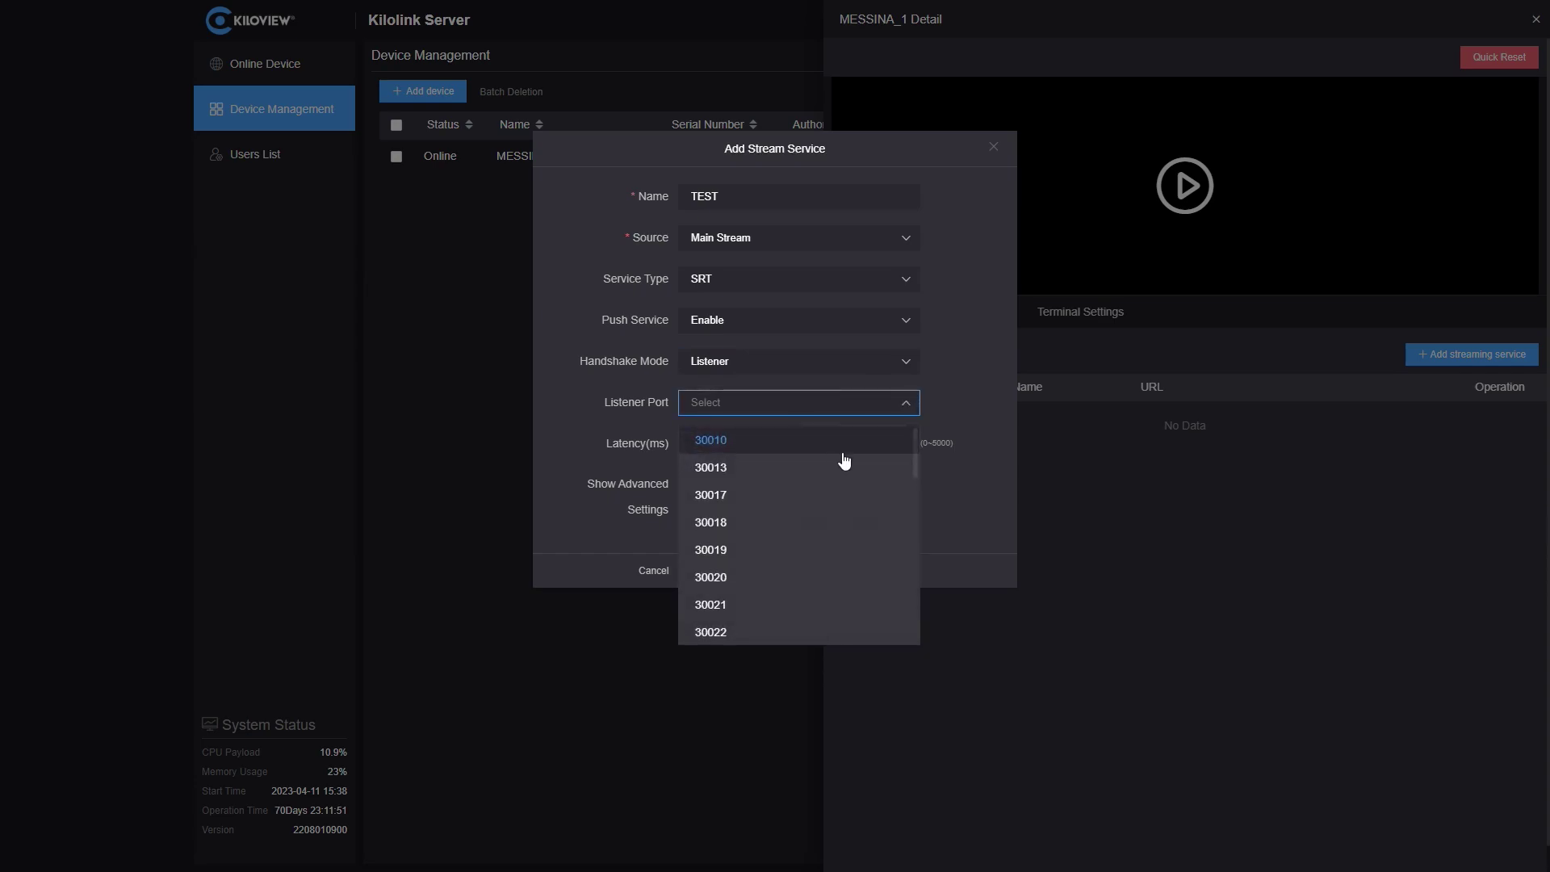
pyautogui.click(846, 446)
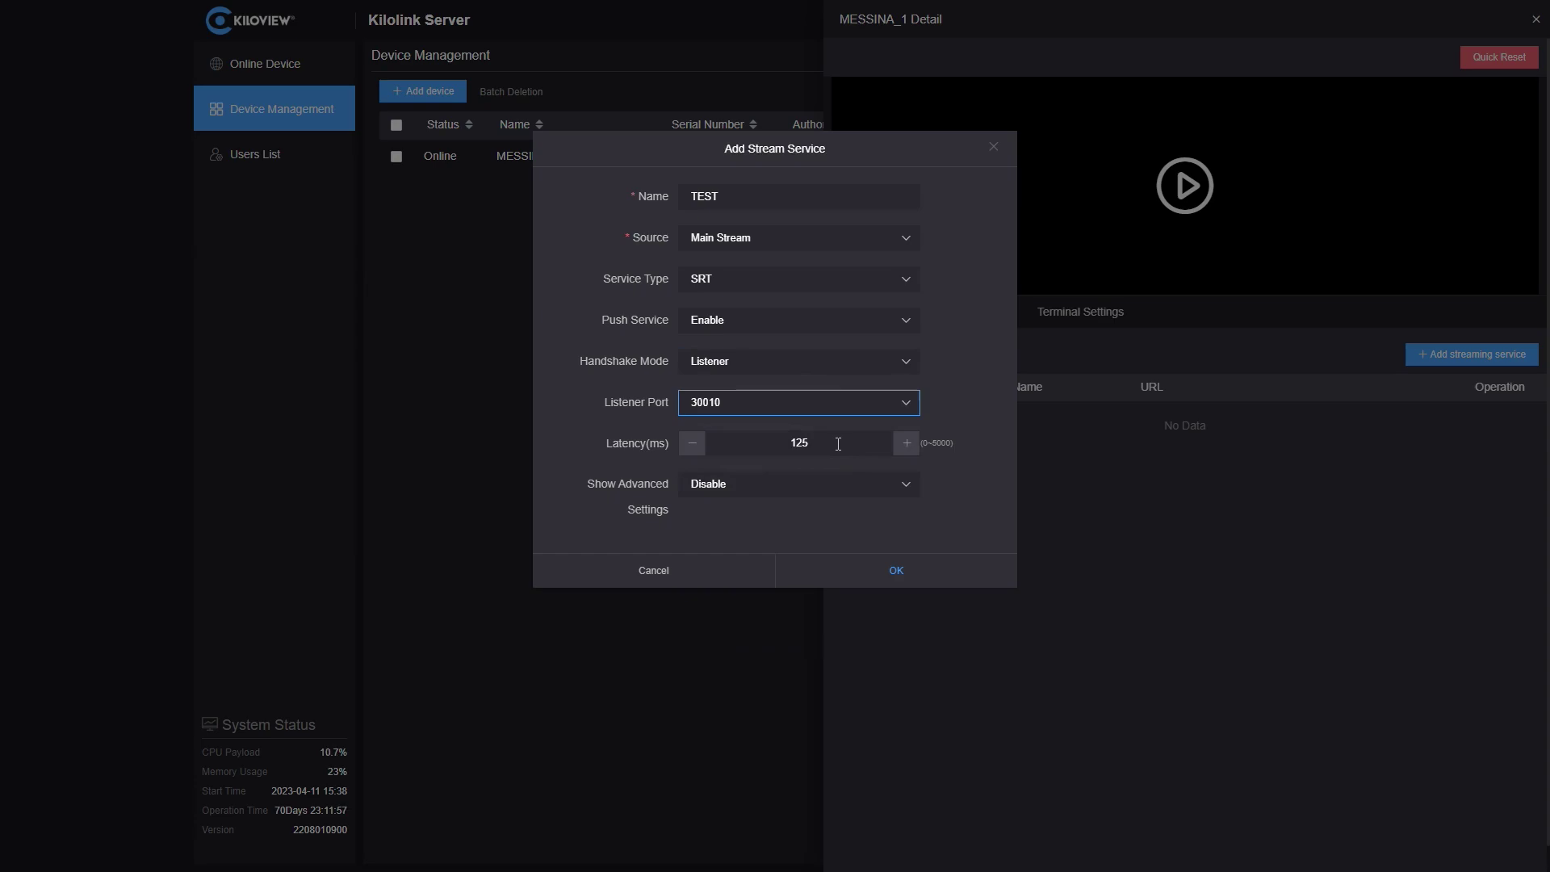
pyautogui.moveTo(835, 443); pyautogui.dragTo(791, 443)
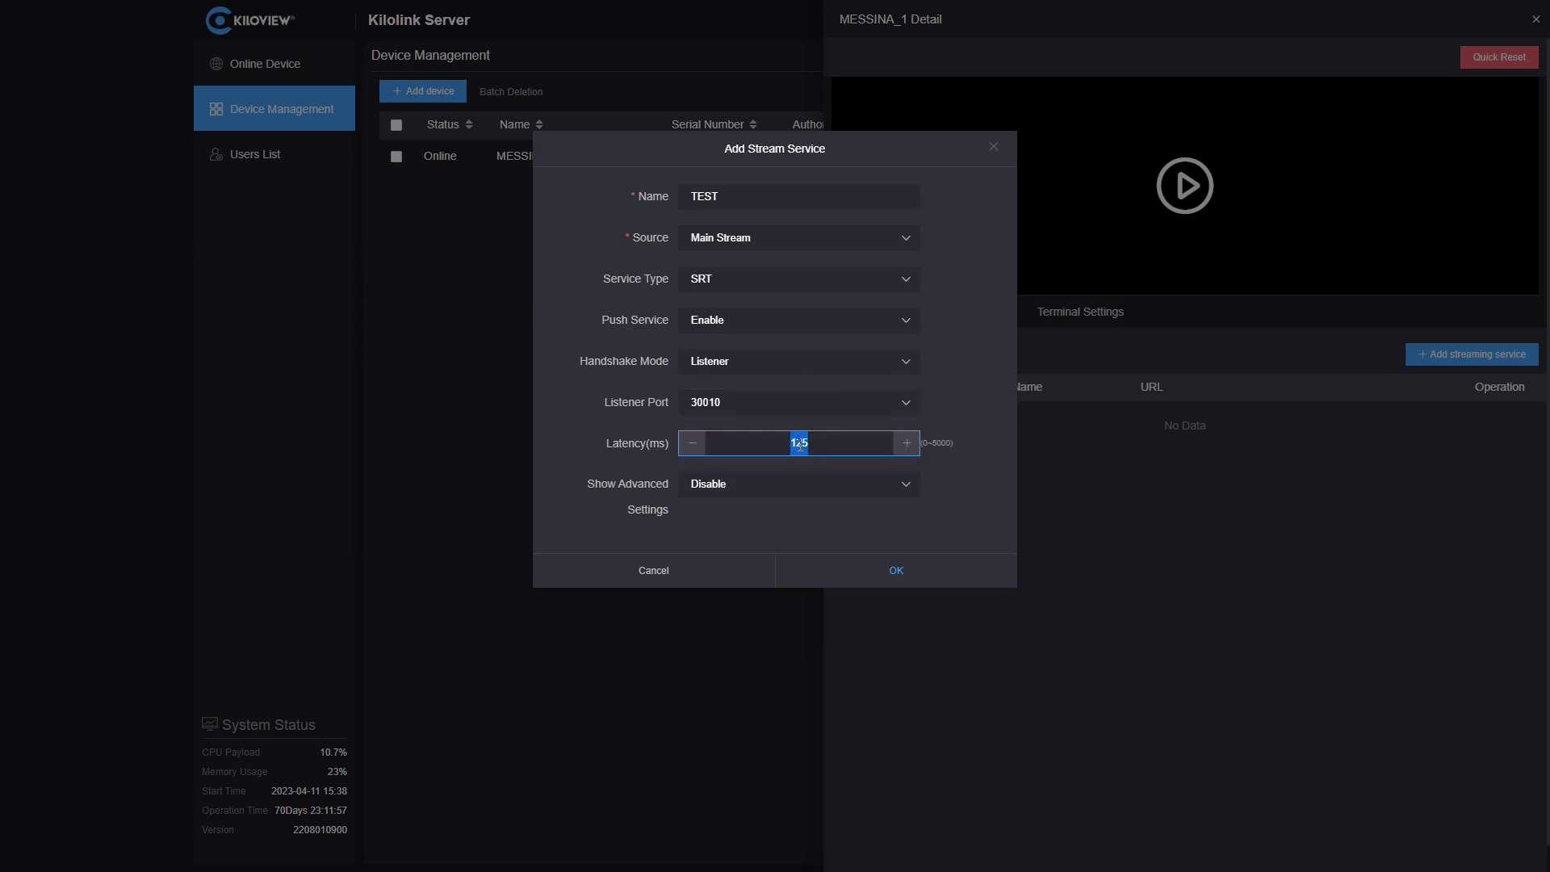
pyautogui.press('BackSpace')
pyautogui.write('300')
pyautogui.click(888, 573)
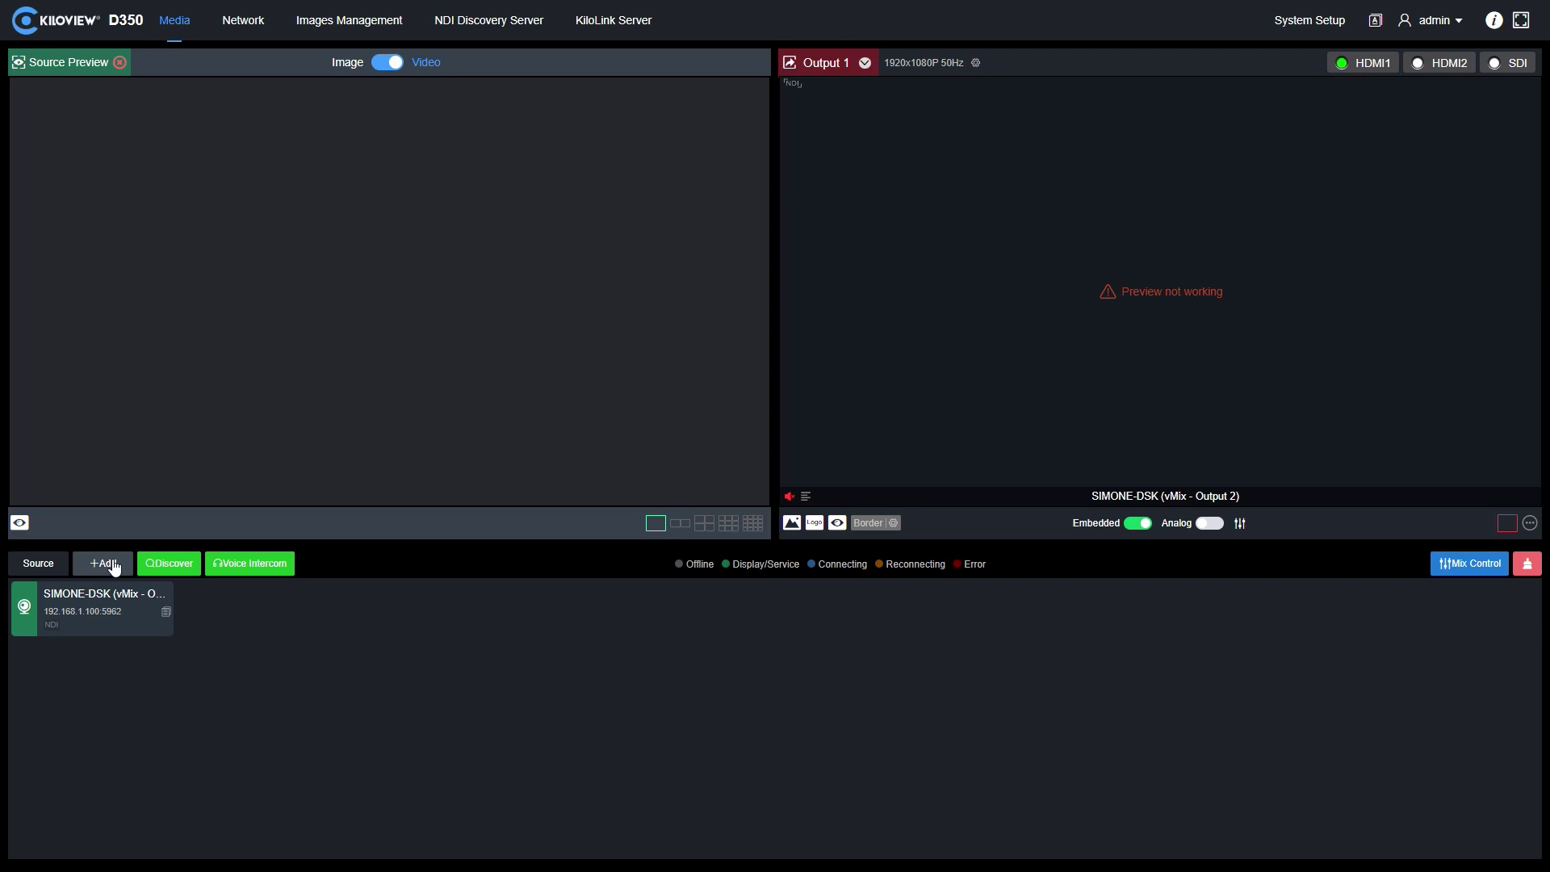
# - Add a new SRT source named TEST in Caller connection mode
pyautogui.click(109, 565)
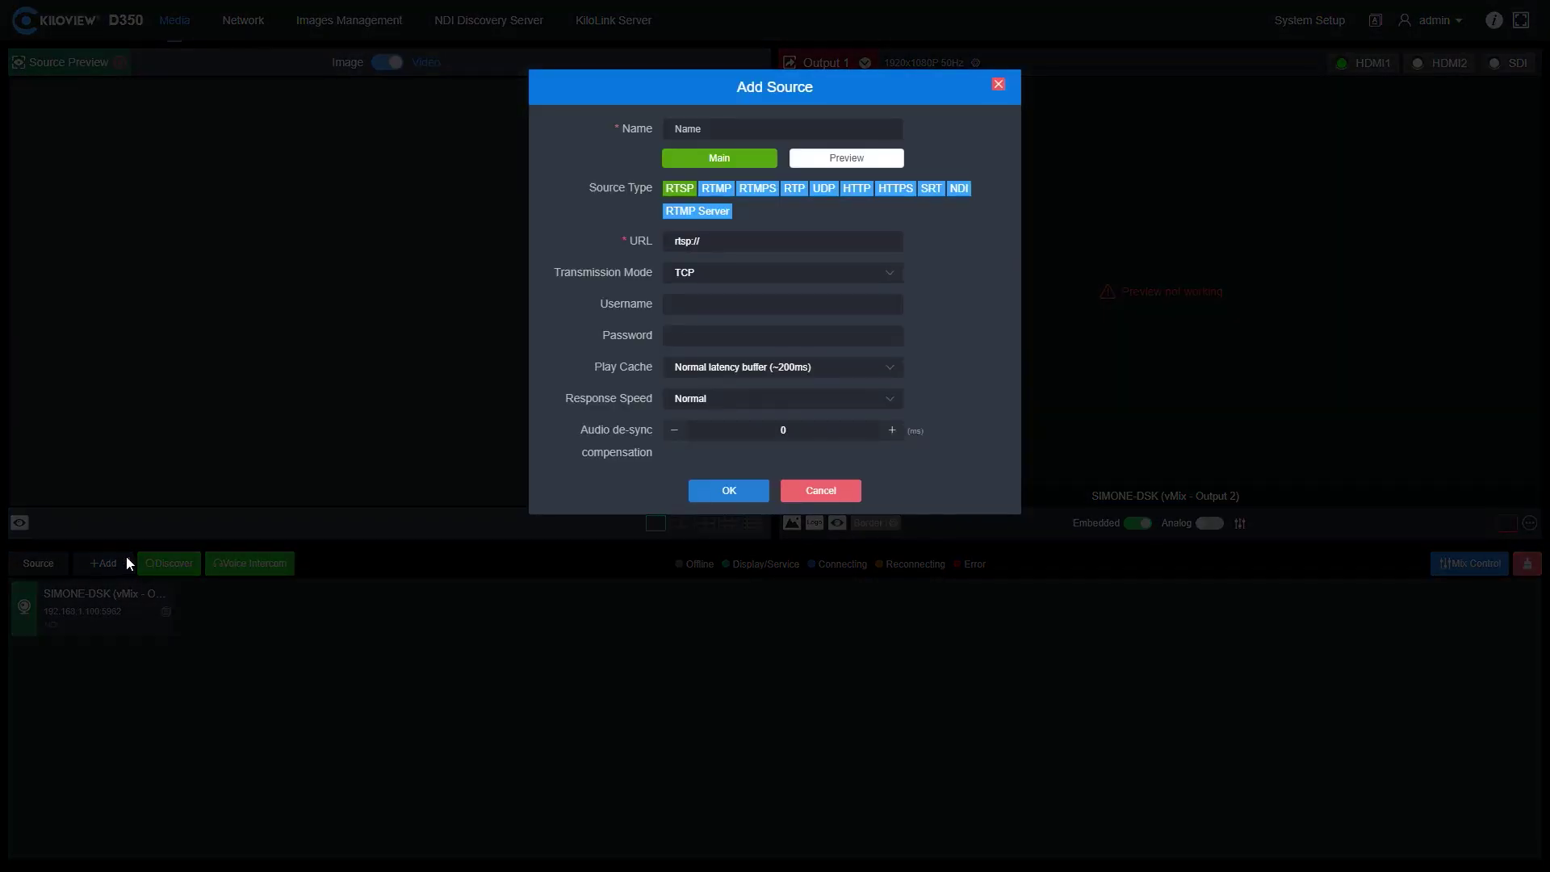
pyautogui.click(932, 194)
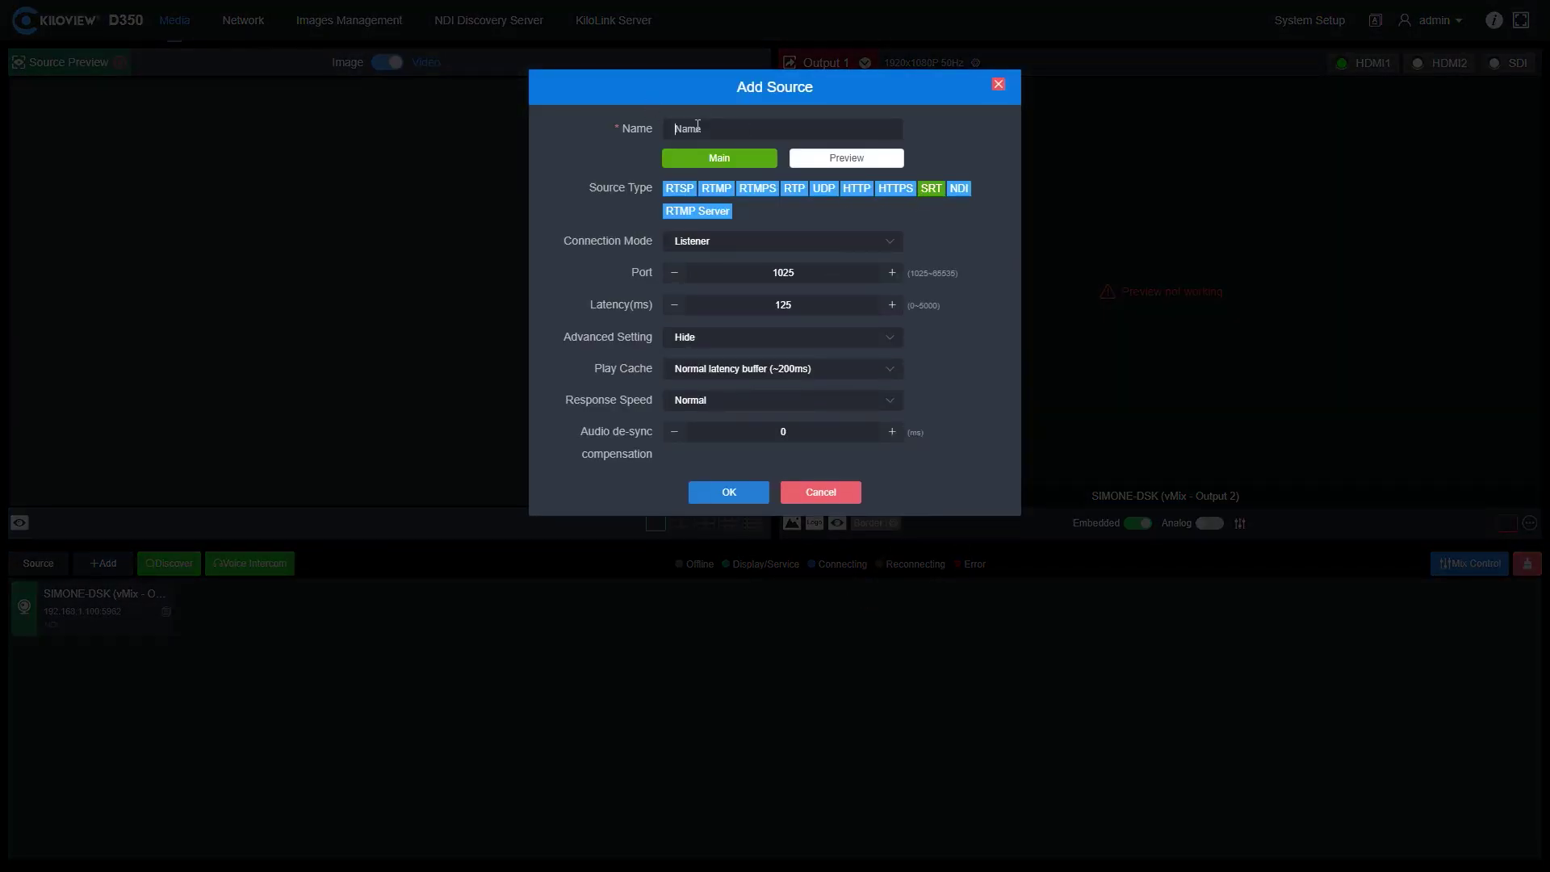
pyautogui.write('TEST')
pyautogui.click(747, 250)
pyautogui.click(747, 308)
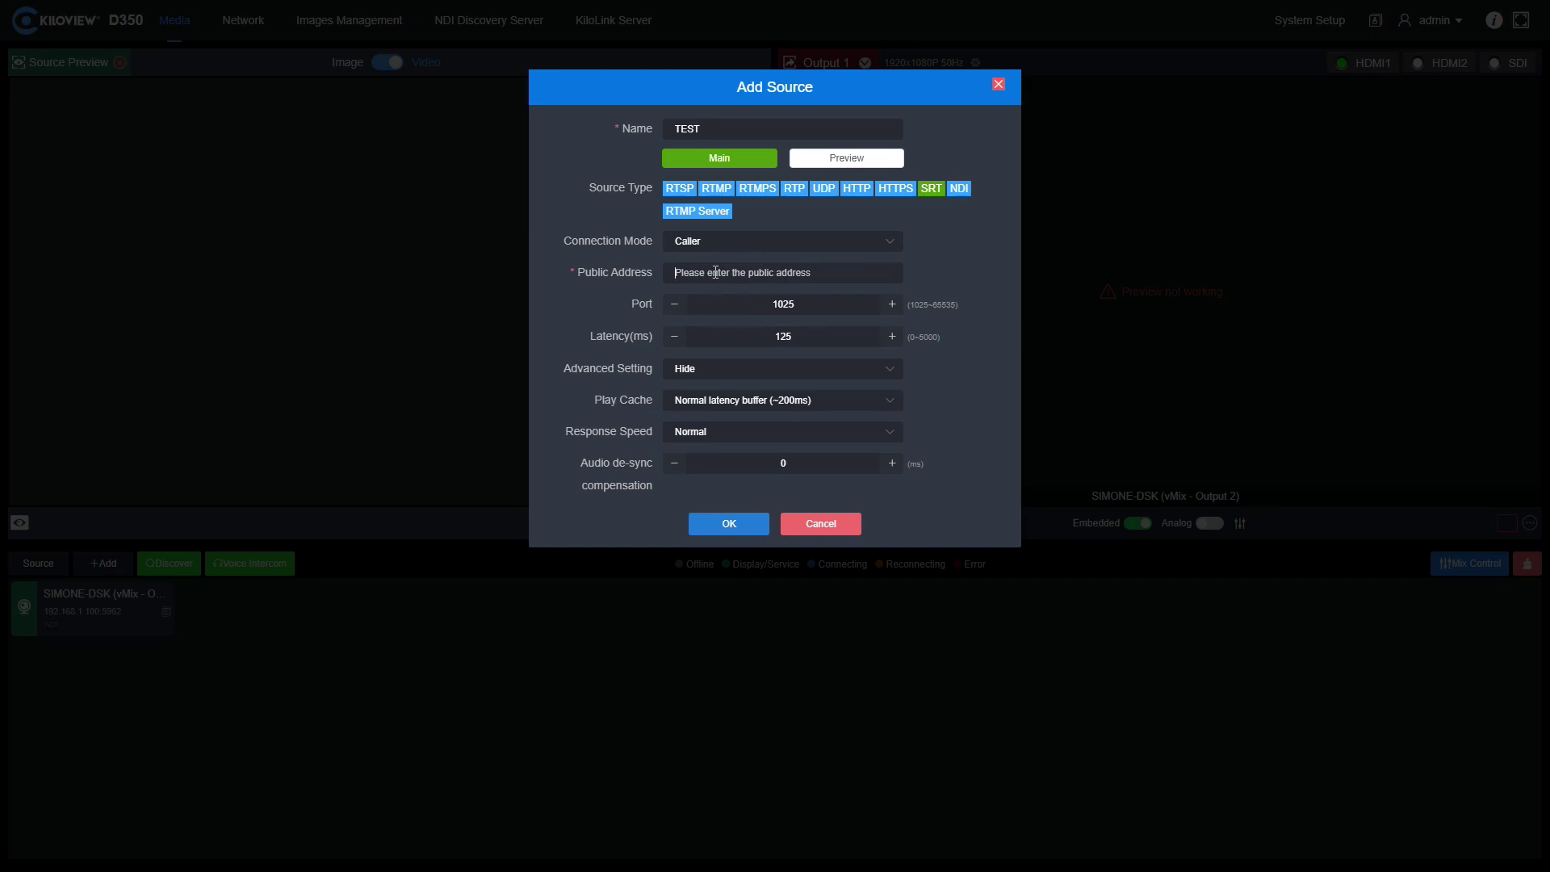
# - Enter address 195.231.76.106, port 30010 and latency 300 for the source
pyautogui.click(715, 272)
pyautogui.write('195.231.76.106')
pyautogui.moveTo(808, 305); pyautogui.dragTo(752, 297)
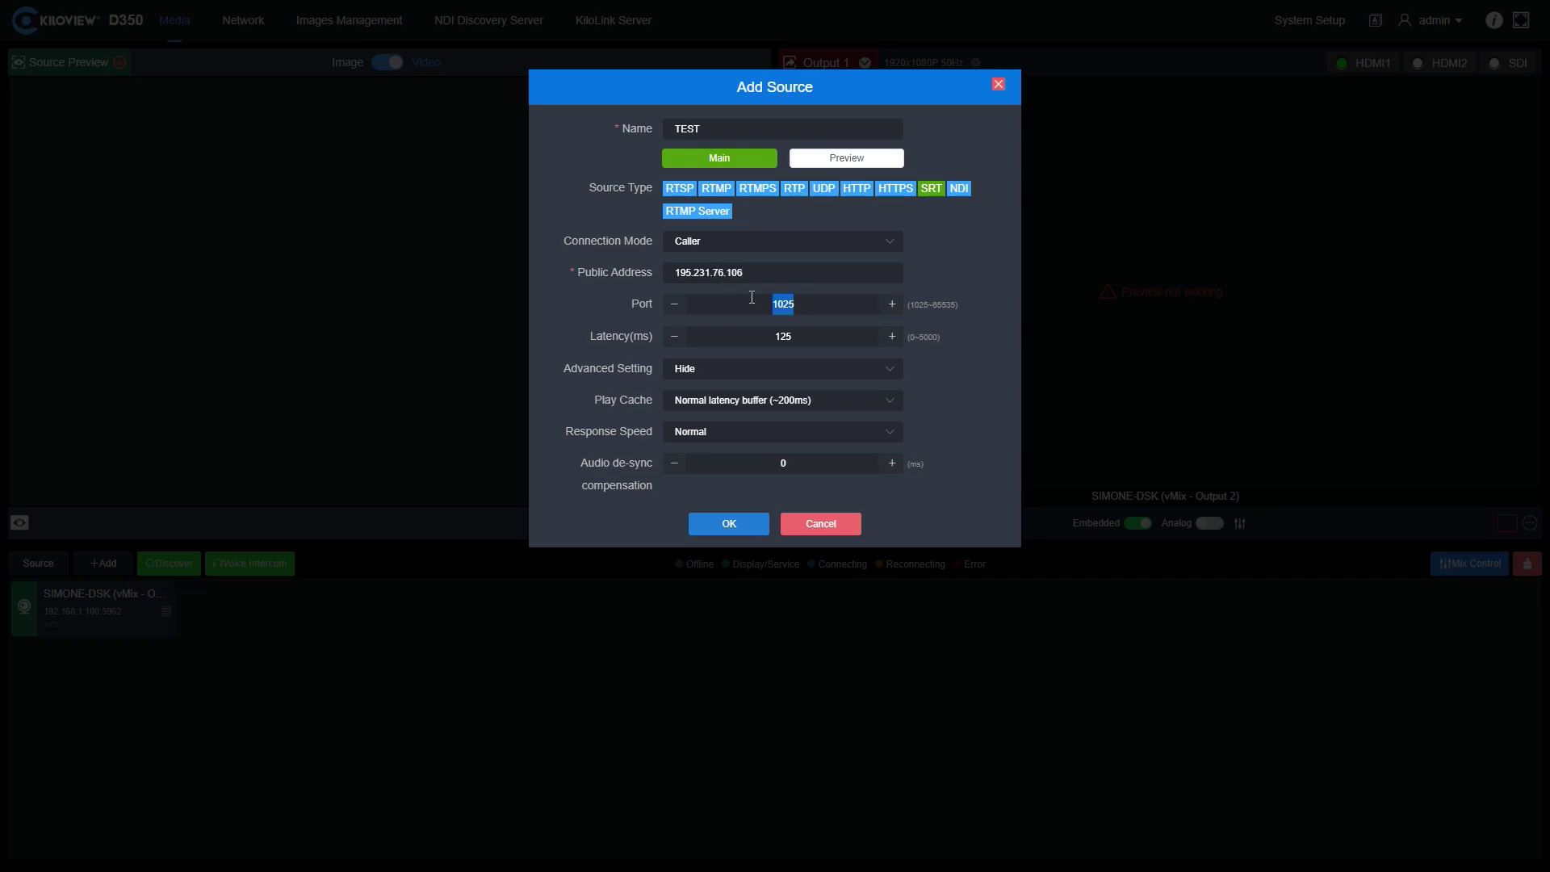
pyautogui.write('30010')
pyautogui.moveTo(809, 338); pyautogui.dragTo(759, 331)
pyautogui.write('3')
pyautogui.write('0')
# - Display the advanced SRT settings and confirm the TEST source
pyautogui.click(690, 372)
pyautogui.click(716, 440)
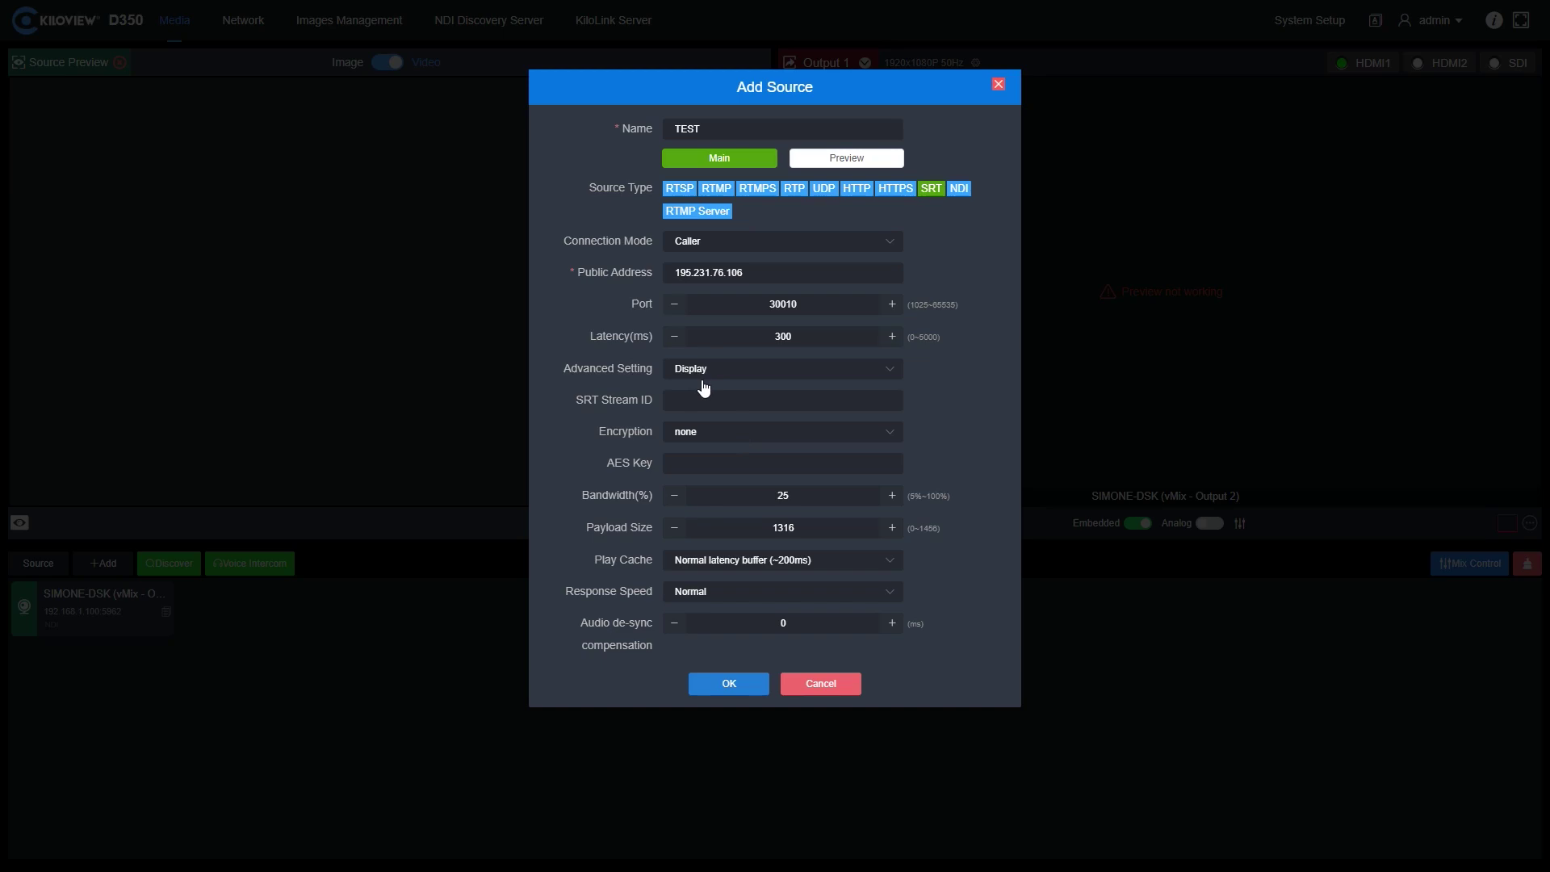
pyautogui.click(747, 684)
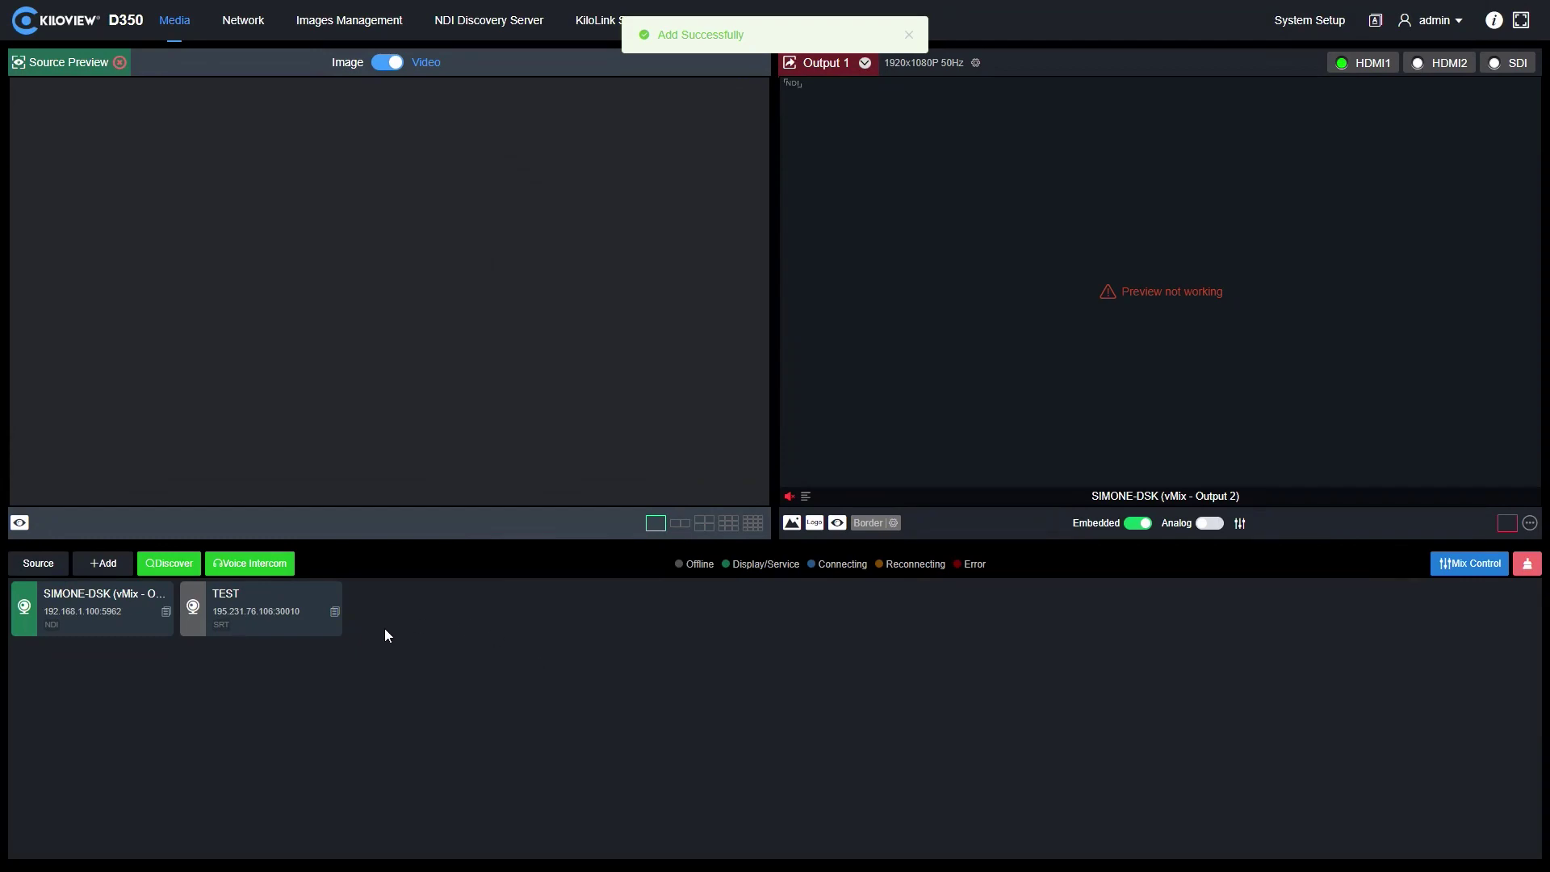
# - Drag the TEST source card onto the Output 1 preview to play it
pyautogui.moveTo(301, 613)
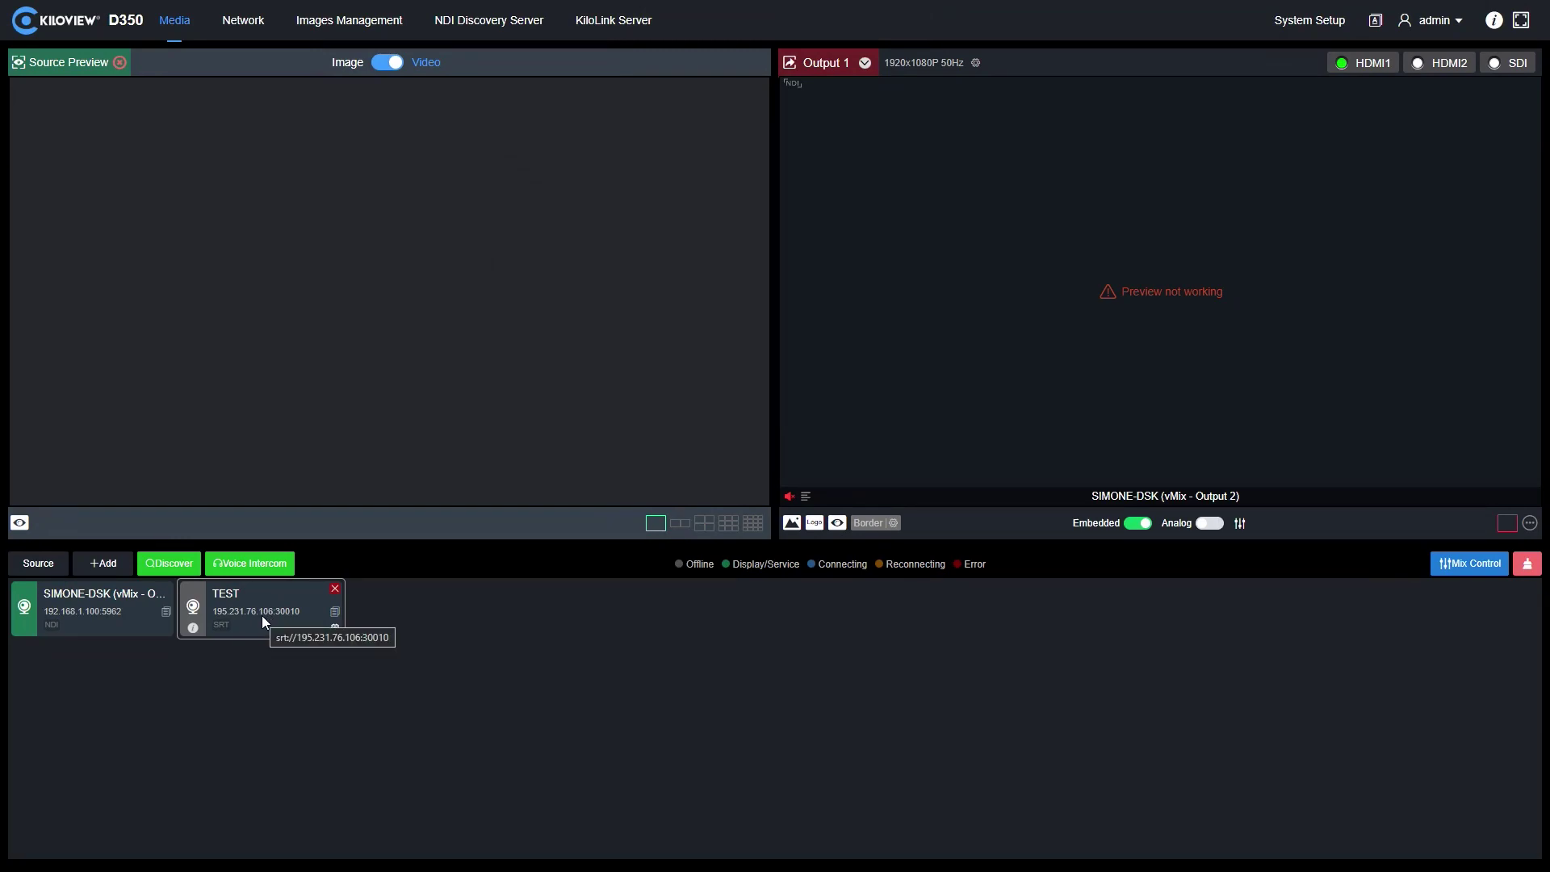
pyautogui.moveTo(262, 615); pyautogui.dragTo(1066, 403)
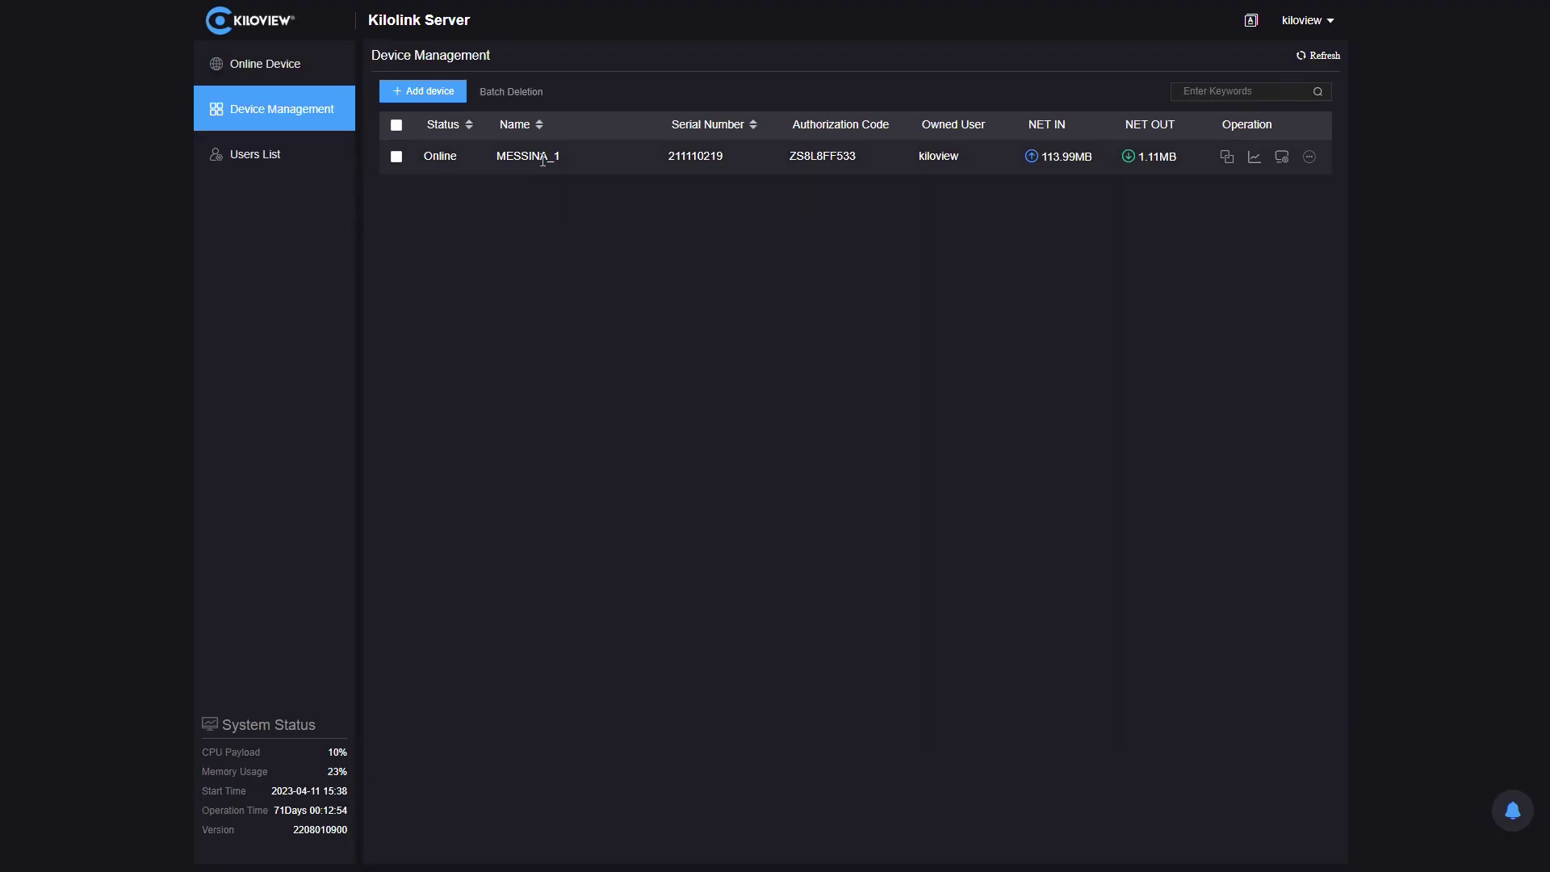
# - Add an SRT streaming service named TEST to MESSINA_1 in Caller handshake mode
pyautogui.click(544, 159)
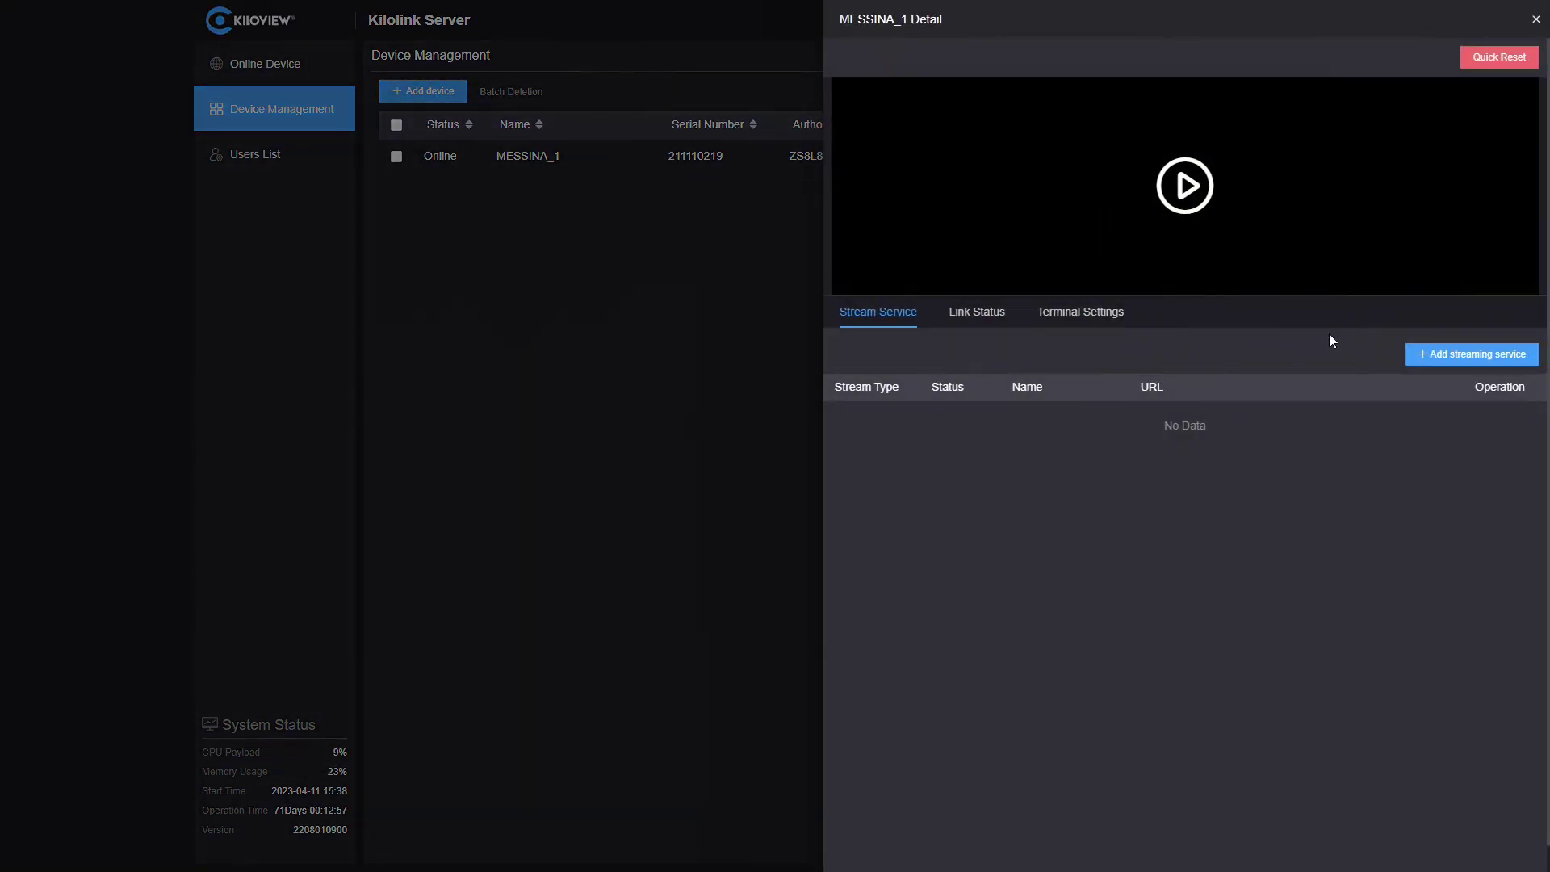
pyautogui.click(1465, 353)
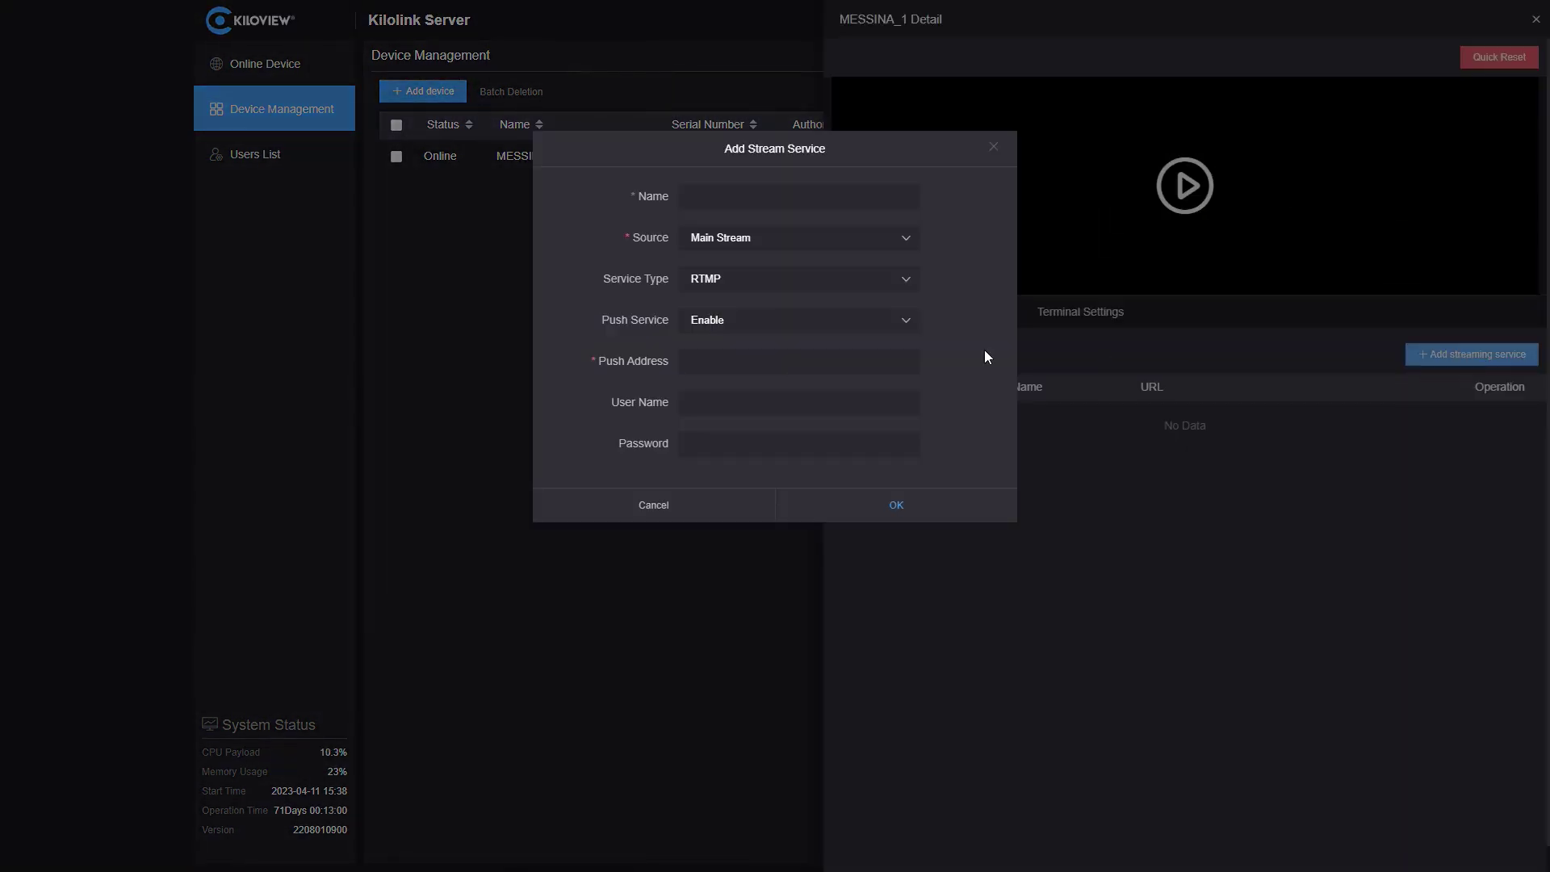
pyautogui.click(731, 277)
pyautogui.click(744, 370)
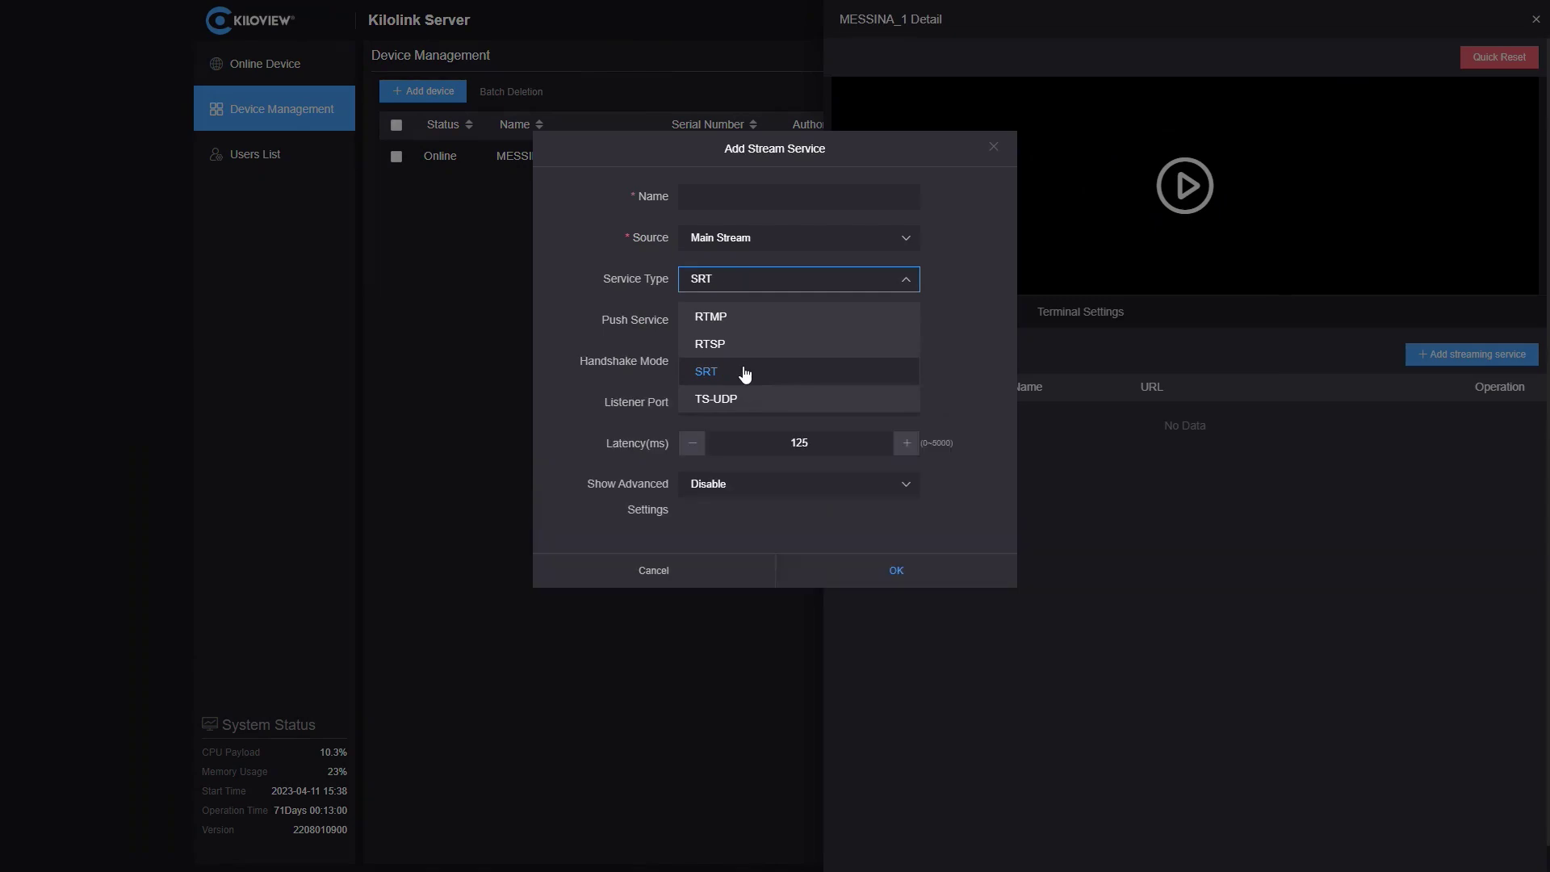
pyautogui.click(758, 195)
pyautogui.write('TEST')
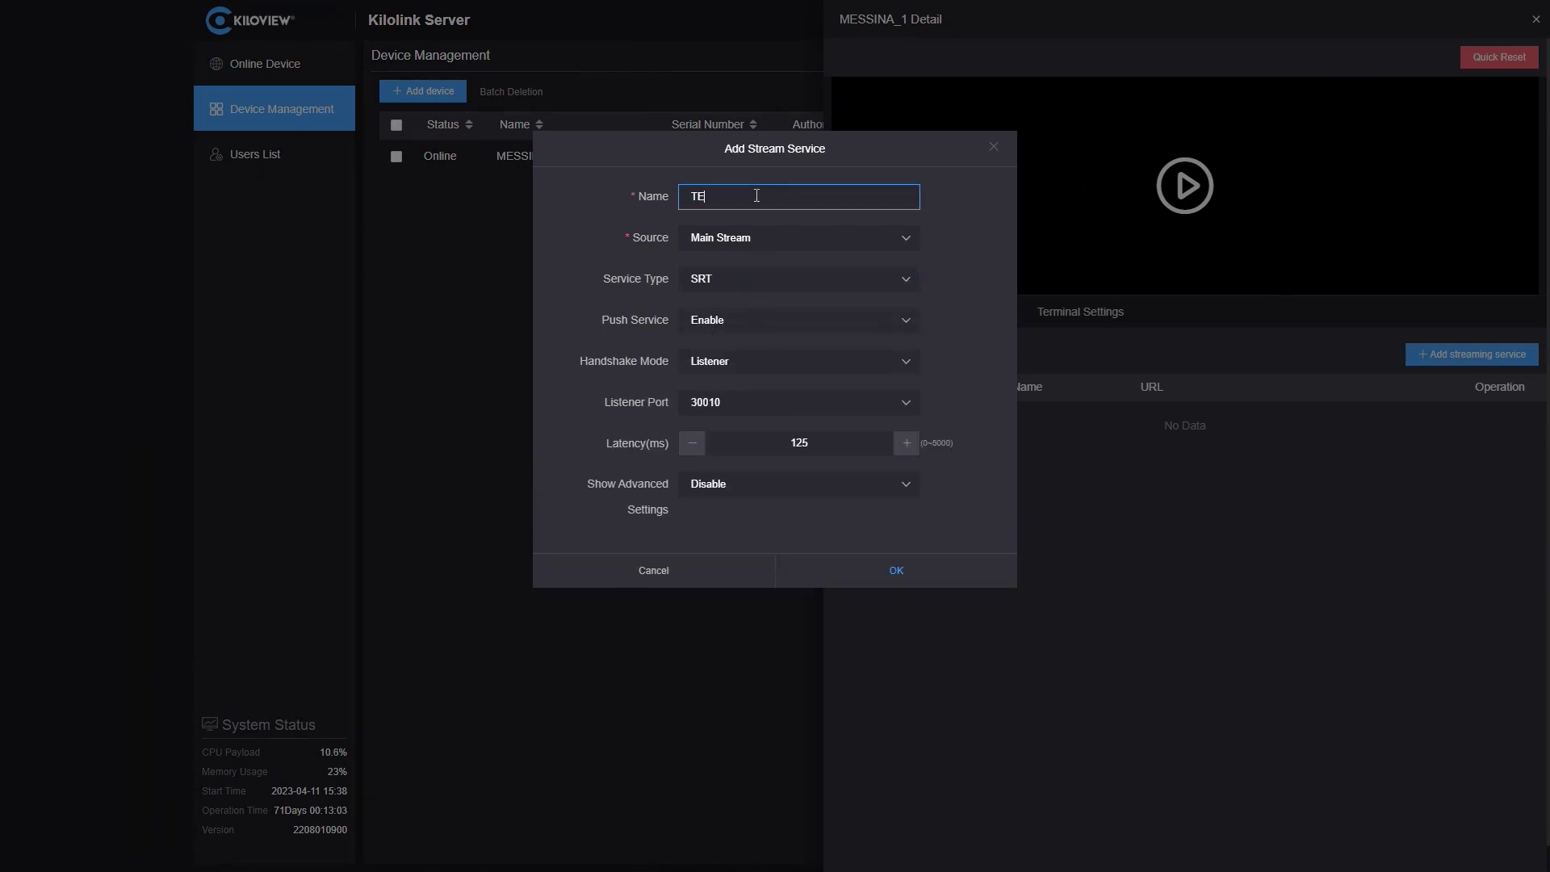
pyautogui.click(777, 361)
pyautogui.click(780, 425)
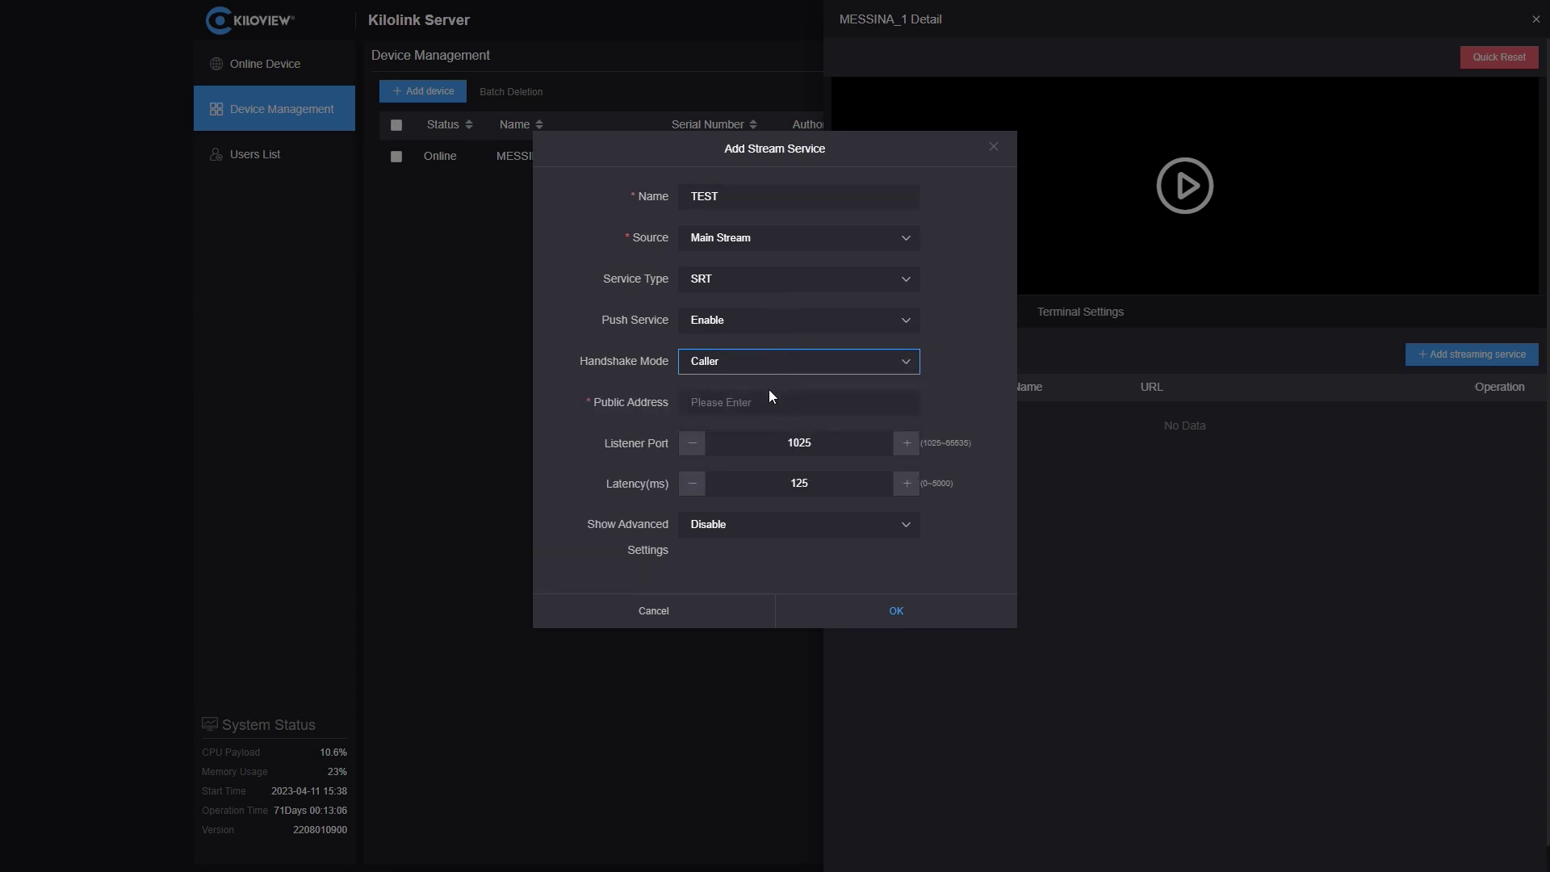
# - Set destination 5.249.148.148, port 10000 and latency 300 ms
pyautogui.click(774, 399)
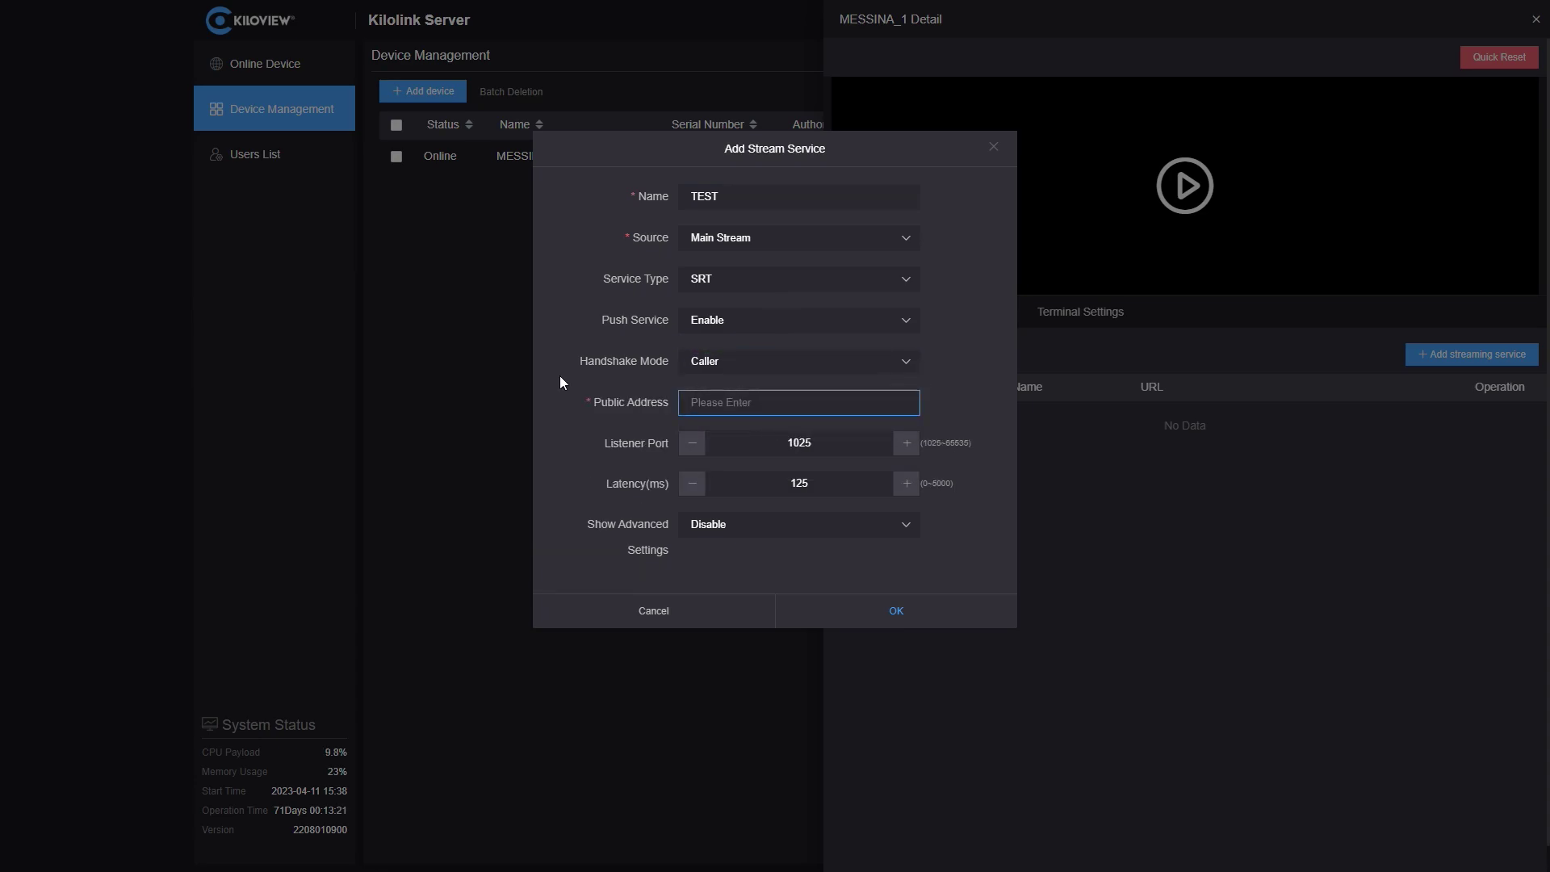
pyautogui.write('5.249.148.148')
pyautogui.press('Tab')
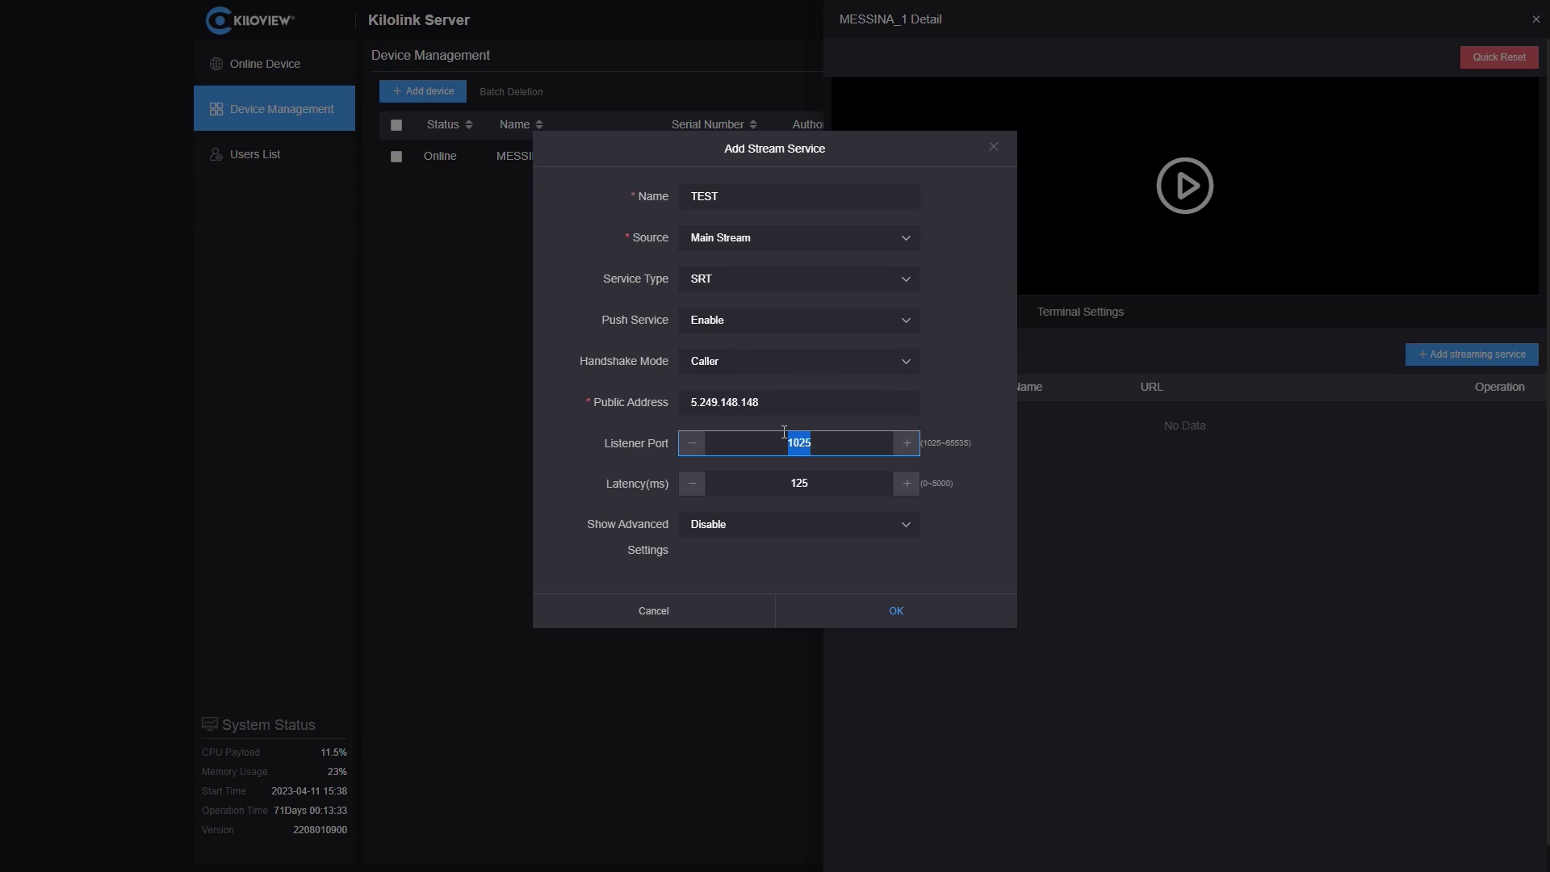
pyautogui.write('10000')
pyautogui.press('Tab')
pyautogui.write('300')
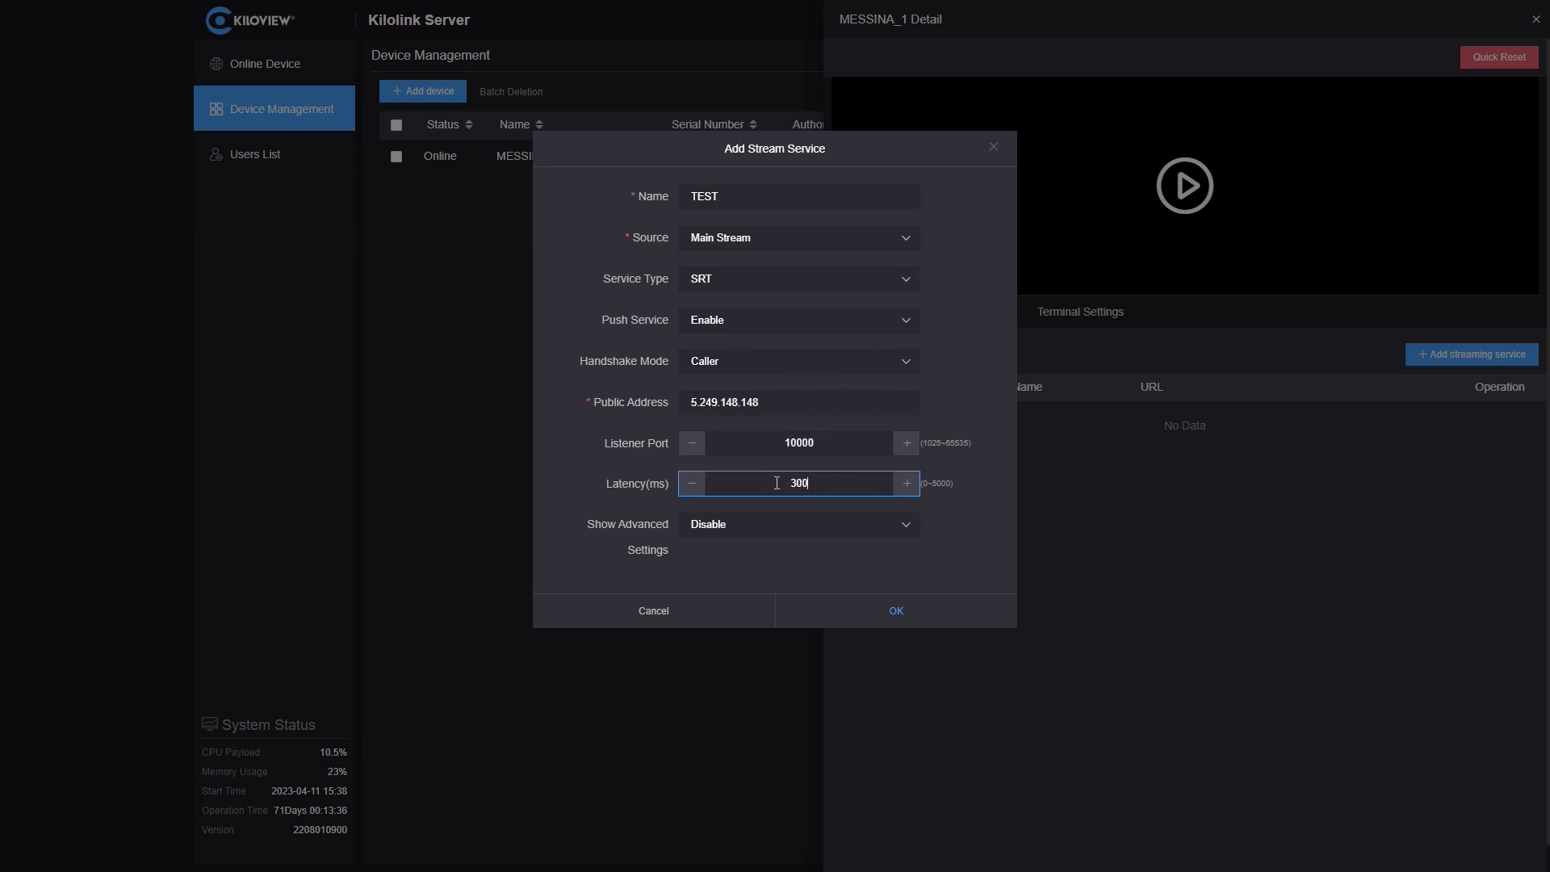
# - Enable AES-128 encryption with a key, copy the key, and save the service
pyautogui.click(764, 535)
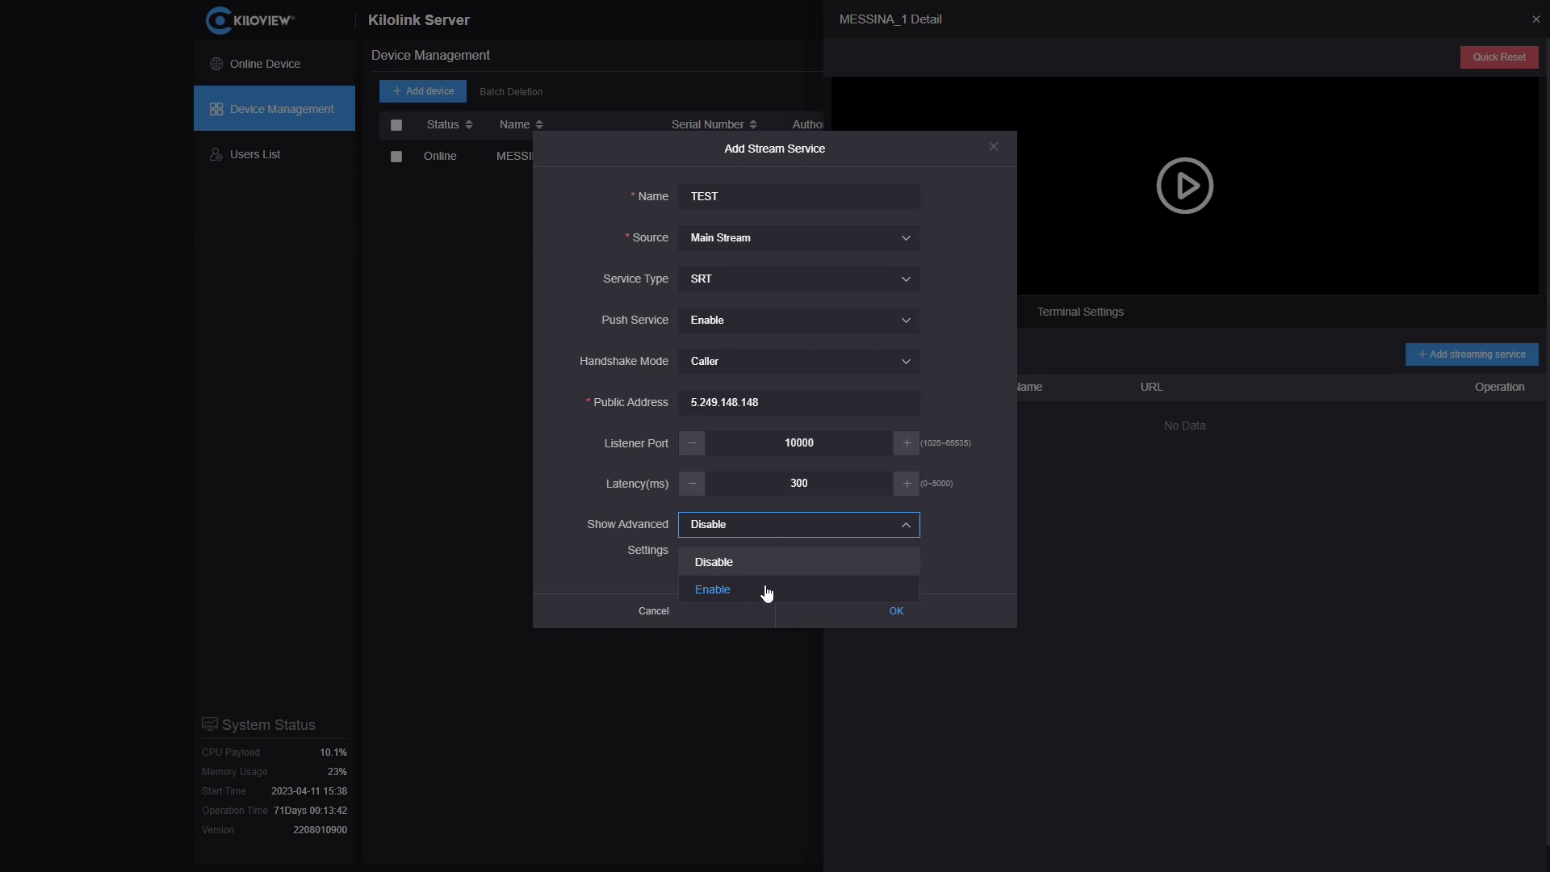
pyautogui.click(766, 591)
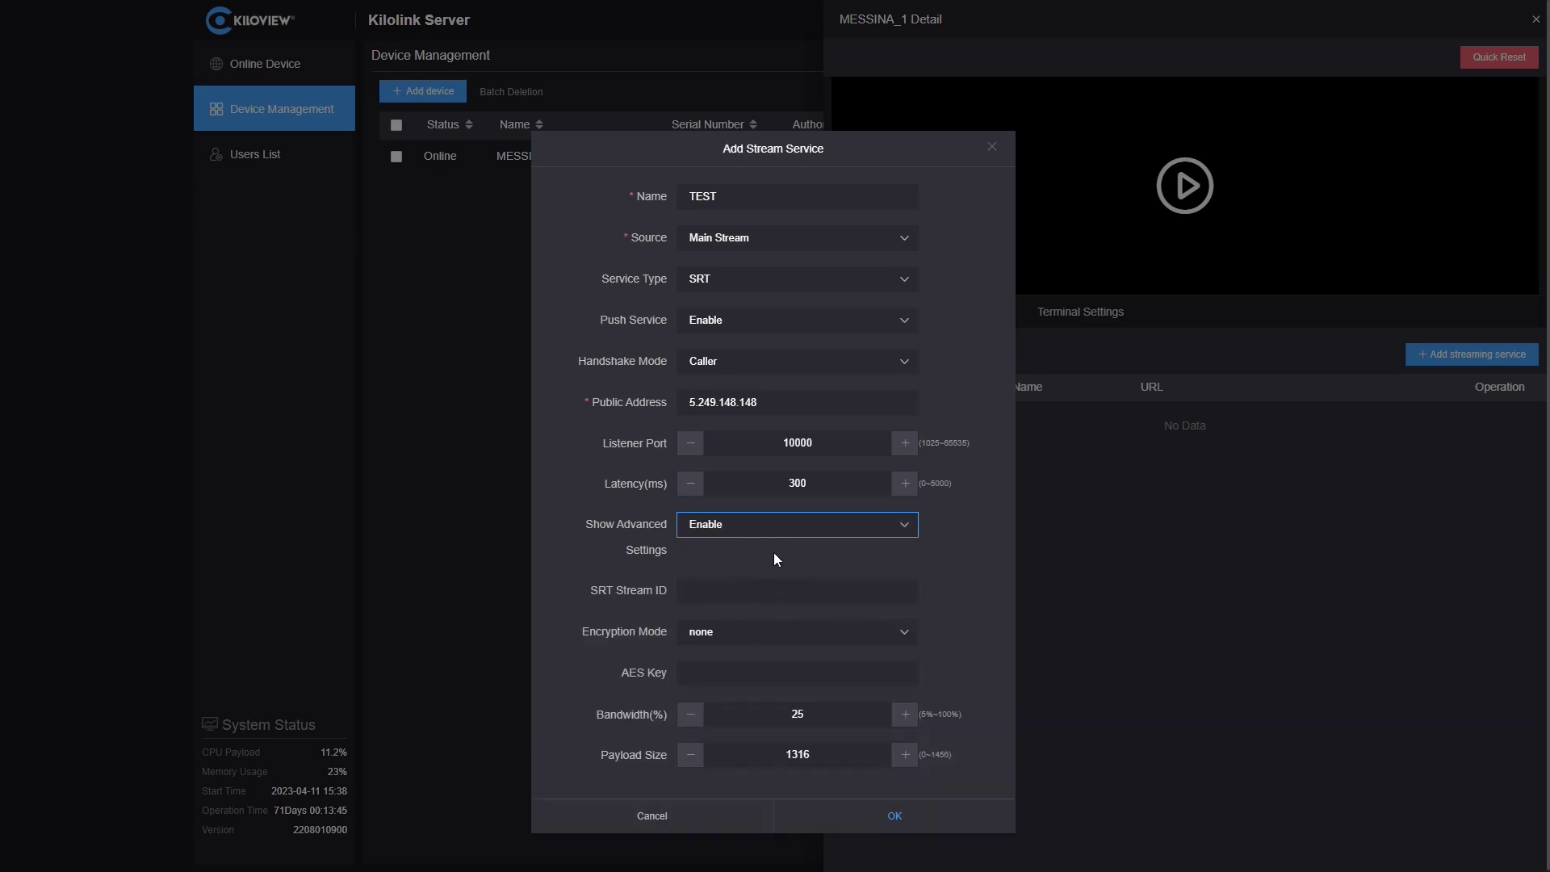
pyautogui.click(759, 635)
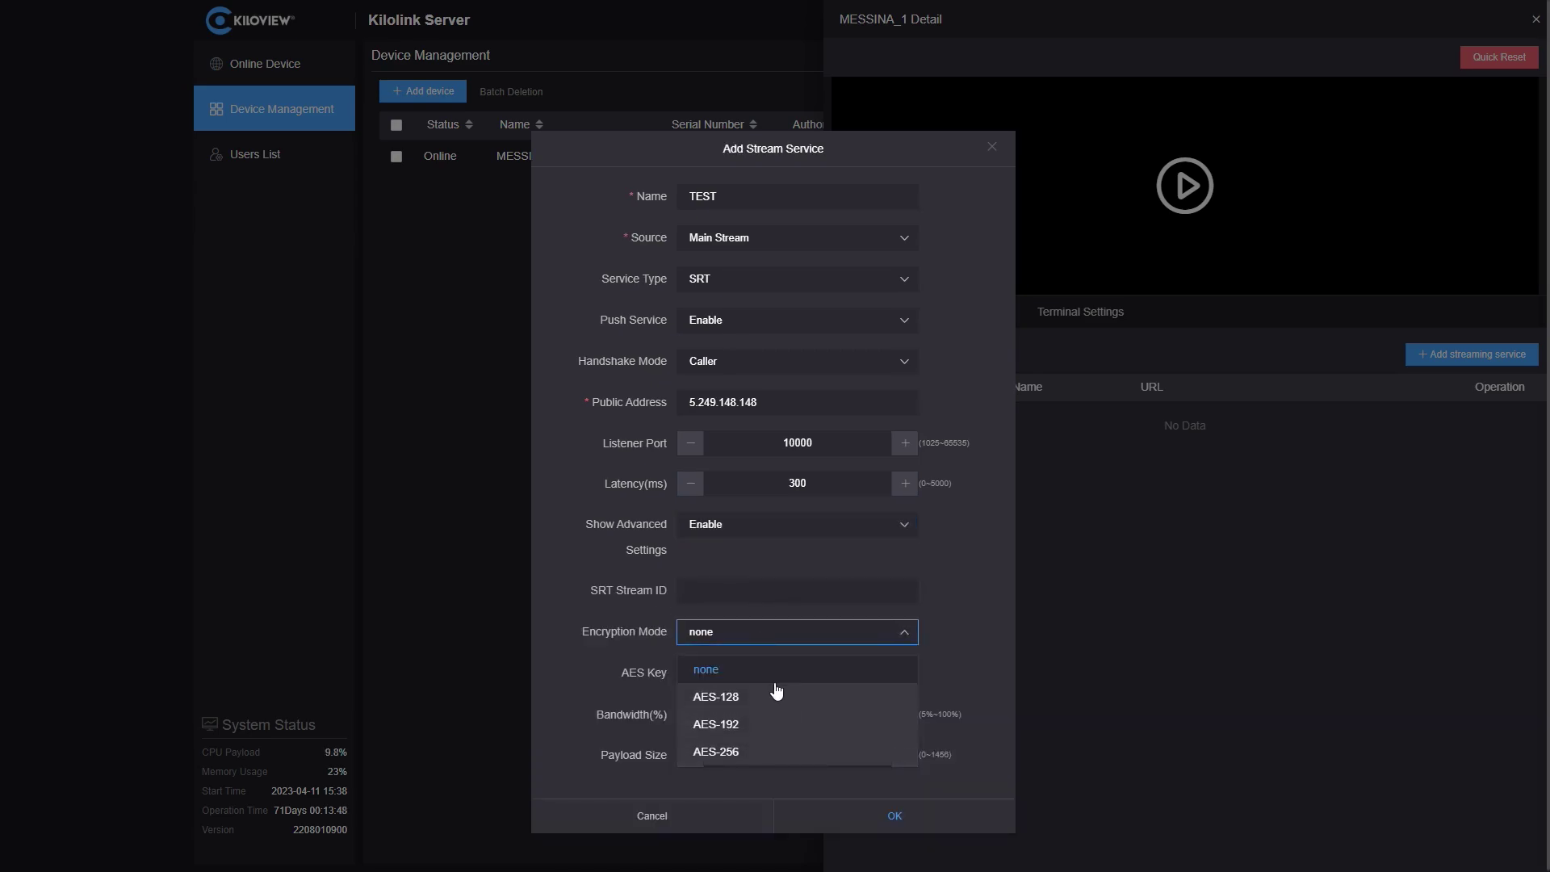
pyautogui.click(779, 699)
pyautogui.click(769, 671)
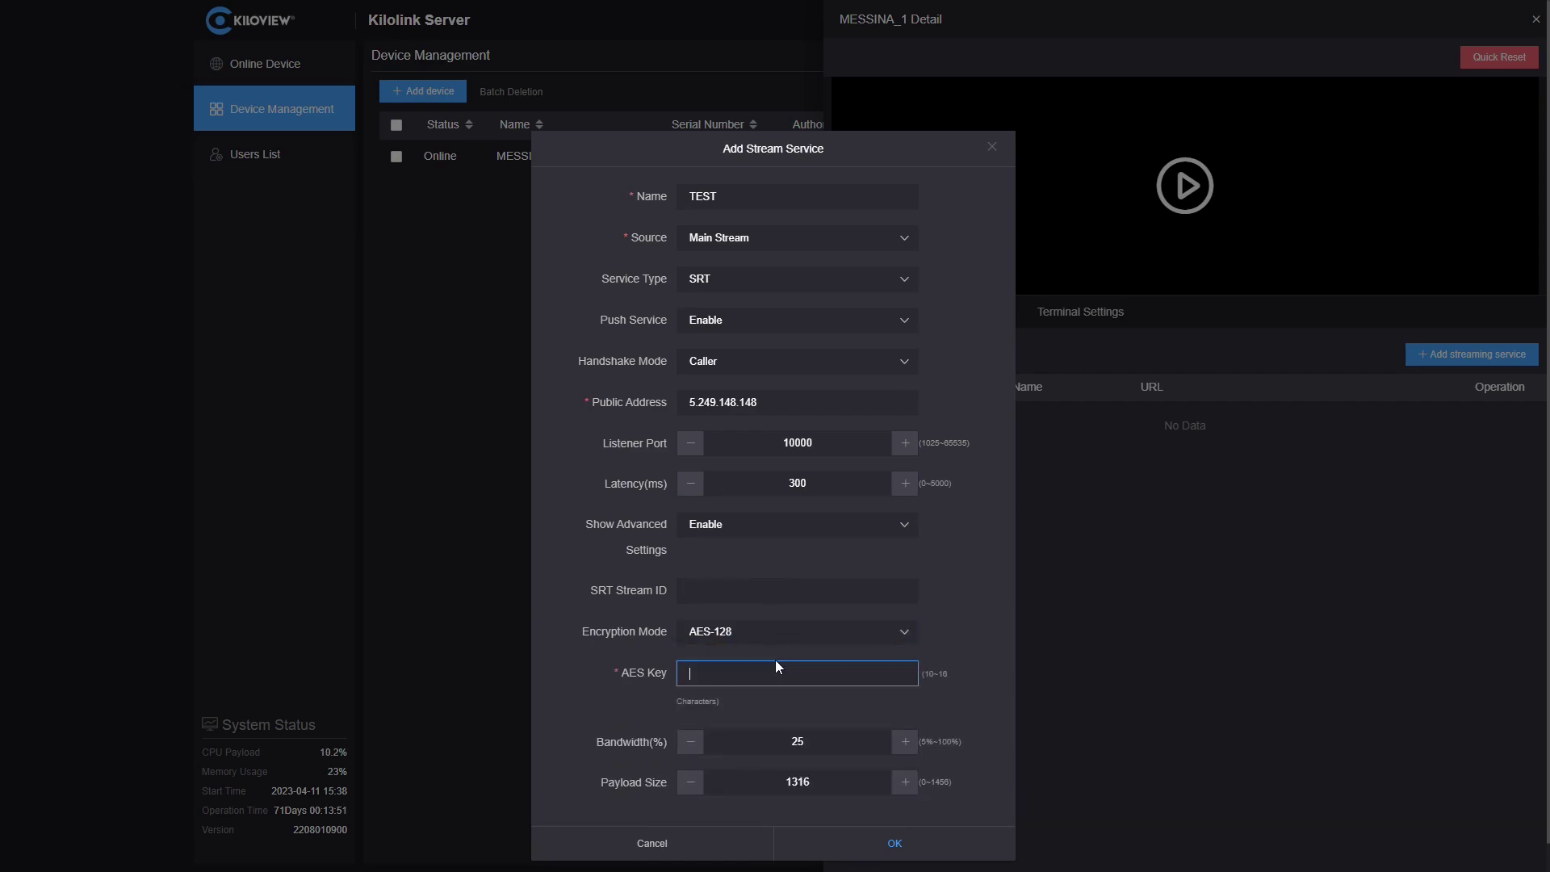
pyautogui.write('Password1234')
pyautogui.moveTo(777, 666); pyautogui.dragTo(676, 672)
pyautogui.hotkey('ctrl', 'c')
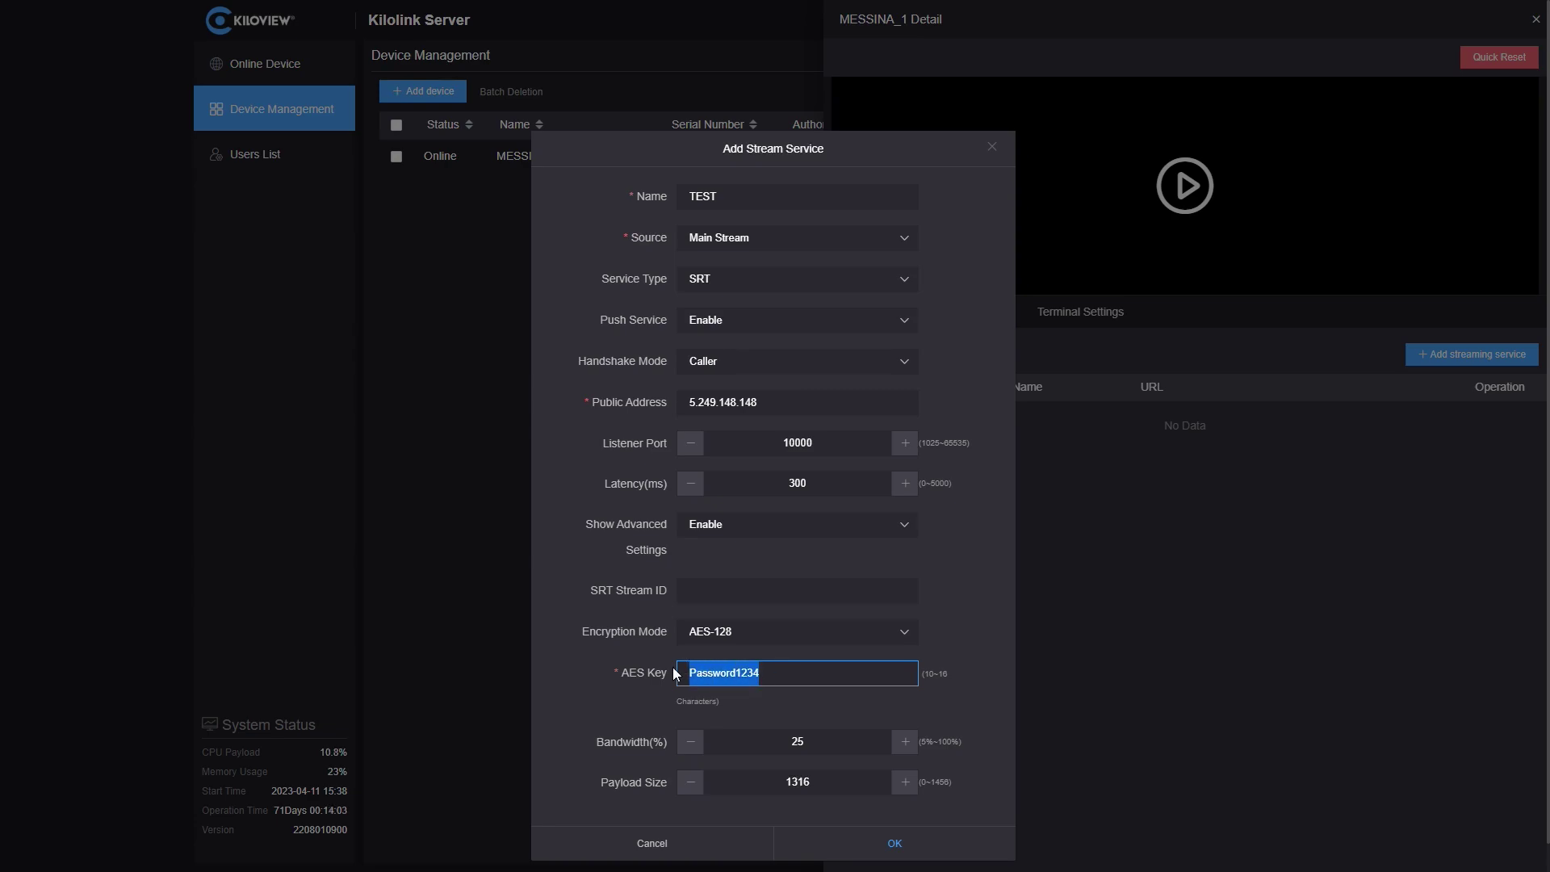
pyautogui.click(989, 842)
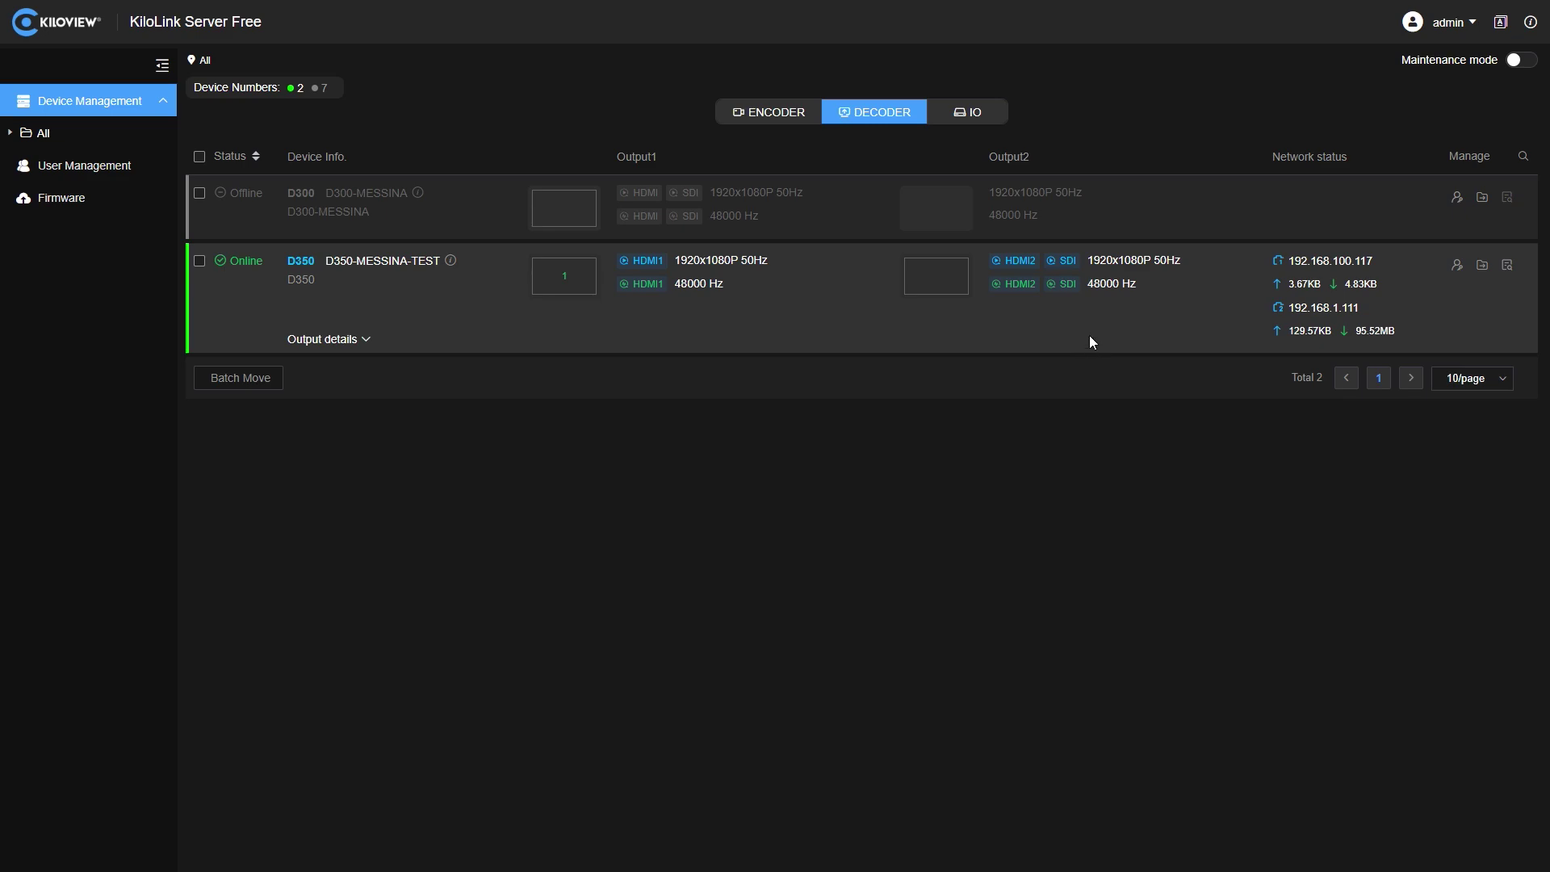
# - Open the D350-MESSINA-TEST decoder page and add an SRT source named test
pyautogui.click(1507, 267)
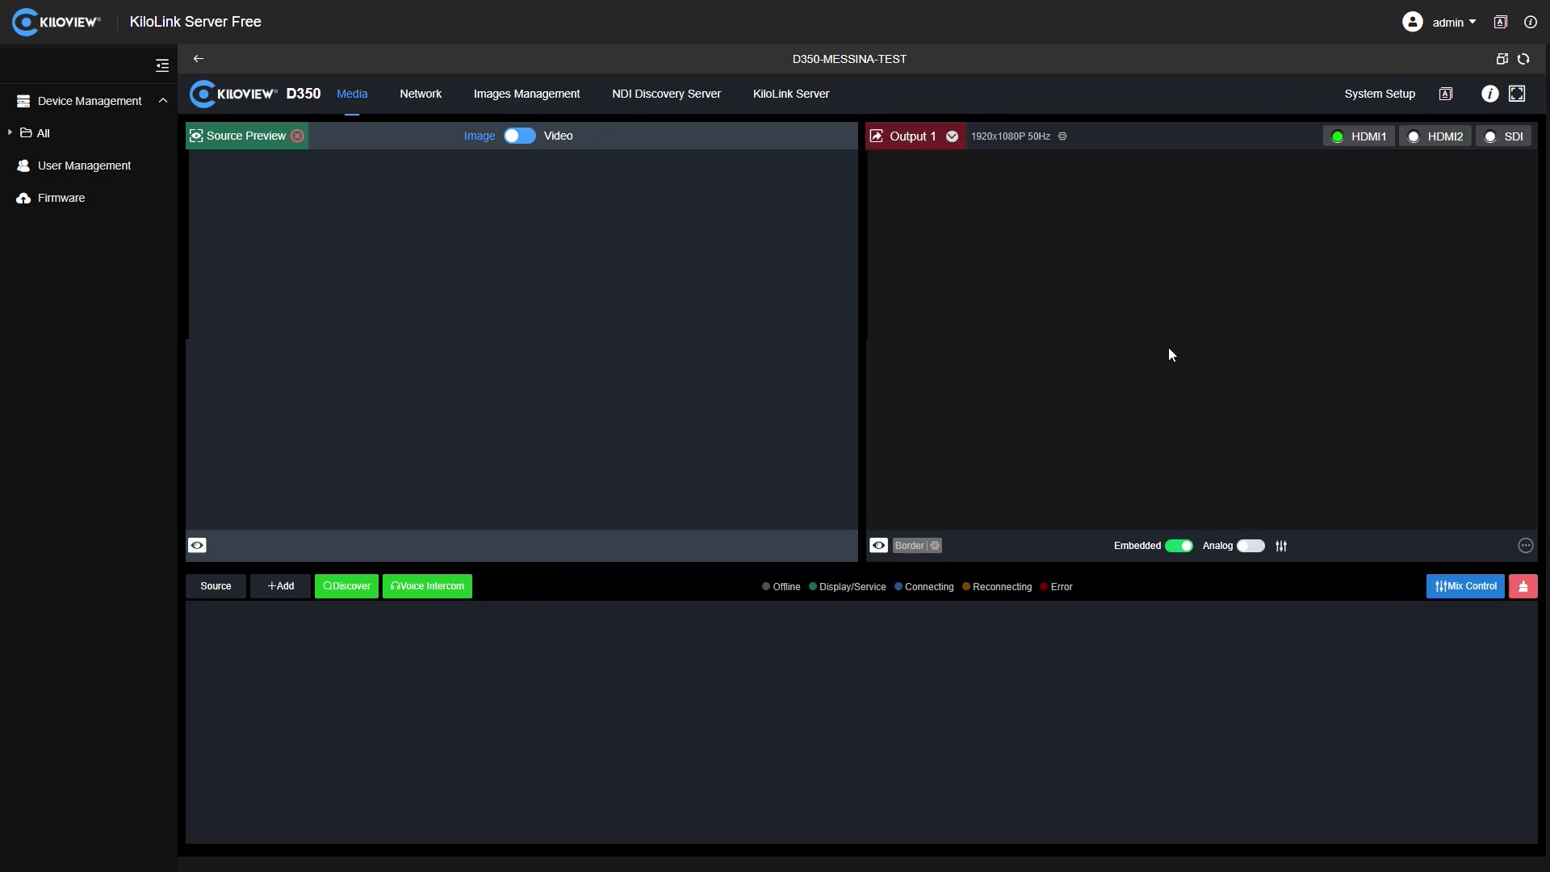
pyautogui.click(284, 587)
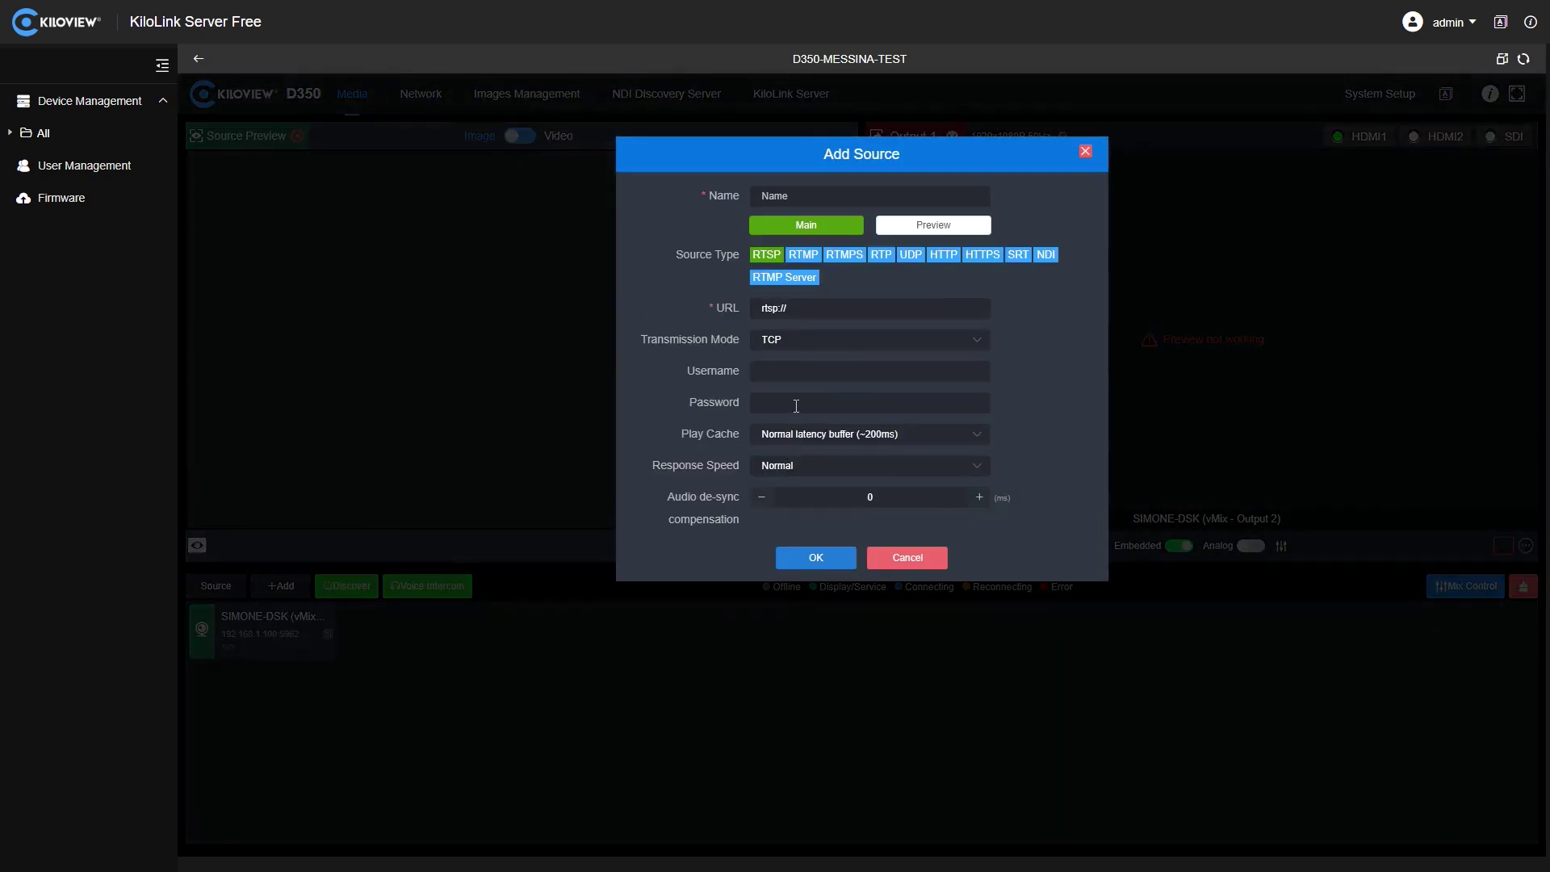
pyautogui.click(1010, 257)
pyautogui.click(850, 194)
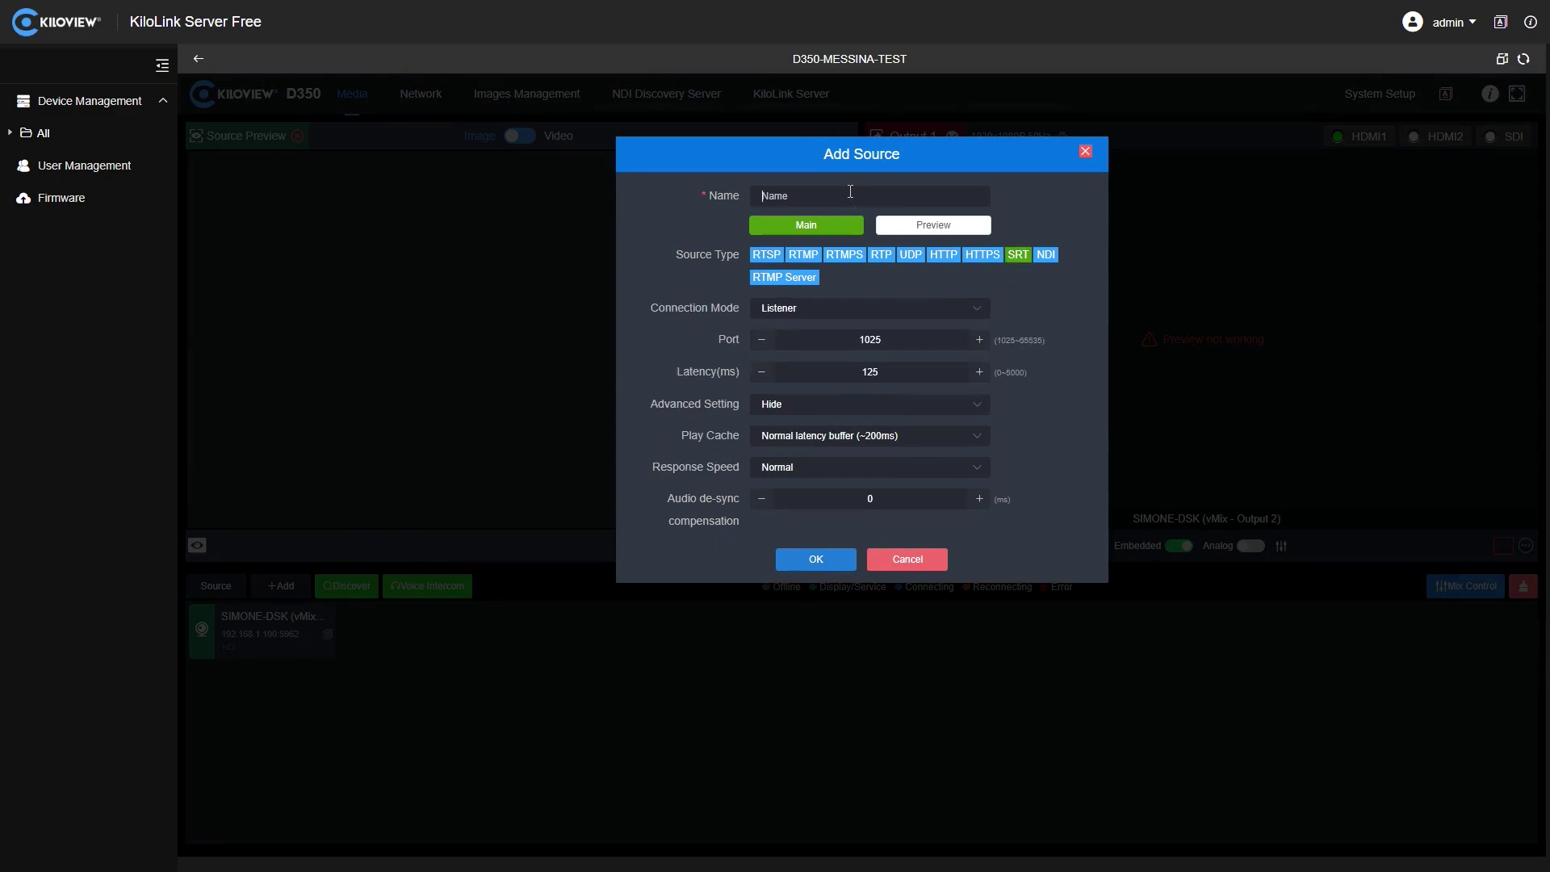
pyautogui.write('test')
# - Set the source port to 10000 and latency to 300 ms
pyautogui.moveTo(897, 336); pyautogui.dragTo(850, 333)
pyautogui.write('10000')
pyautogui.moveTo(912, 373); pyautogui.dragTo(854, 368)
pyautogui.write('300')
# - Turn on AES-128 encryption, paste the copied key, and save the source
pyautogui.click(808, 414)
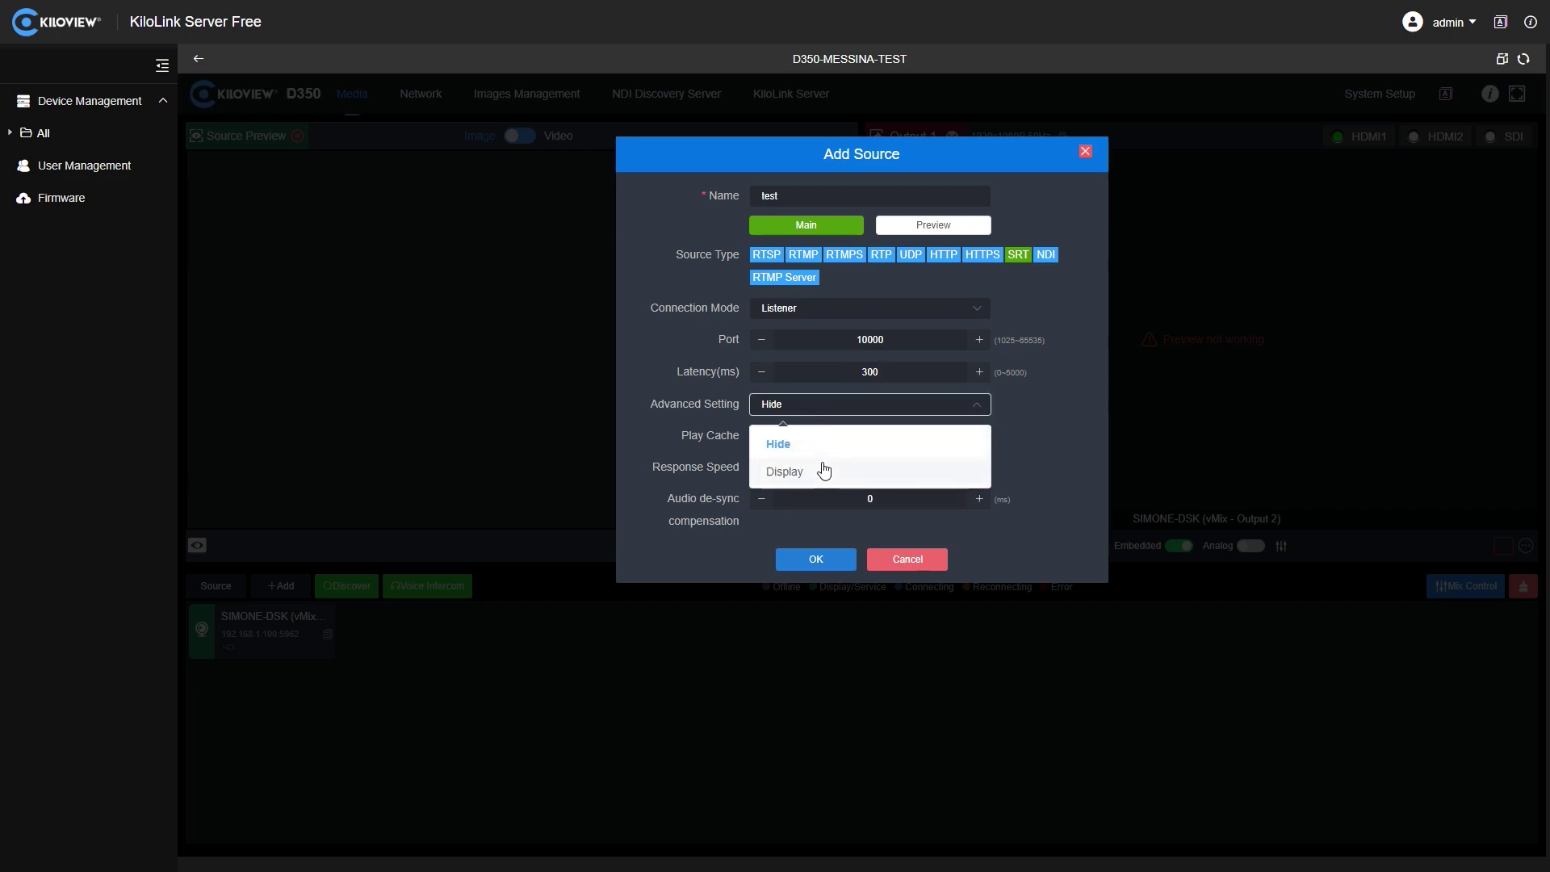
pyautogui.click(823, 471)
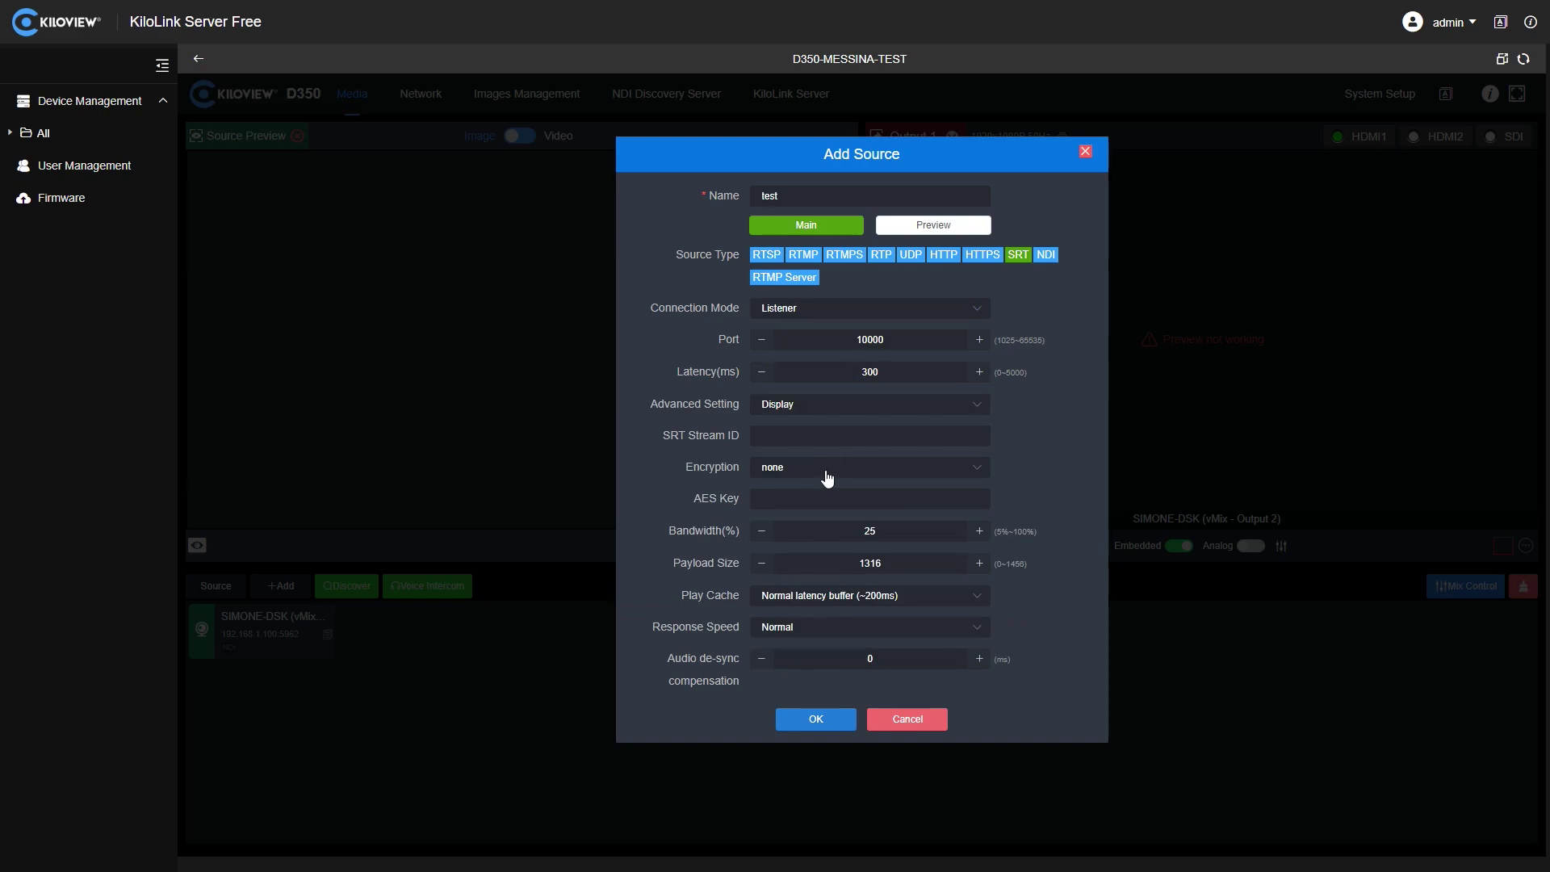
pyautogui.click(827, 478)
pyautogui.click(837, 536)
pyautogui.click(830, 495)
pyautogui.hotkey('ctrl', 'v')
pyautogui.click(844, 727)
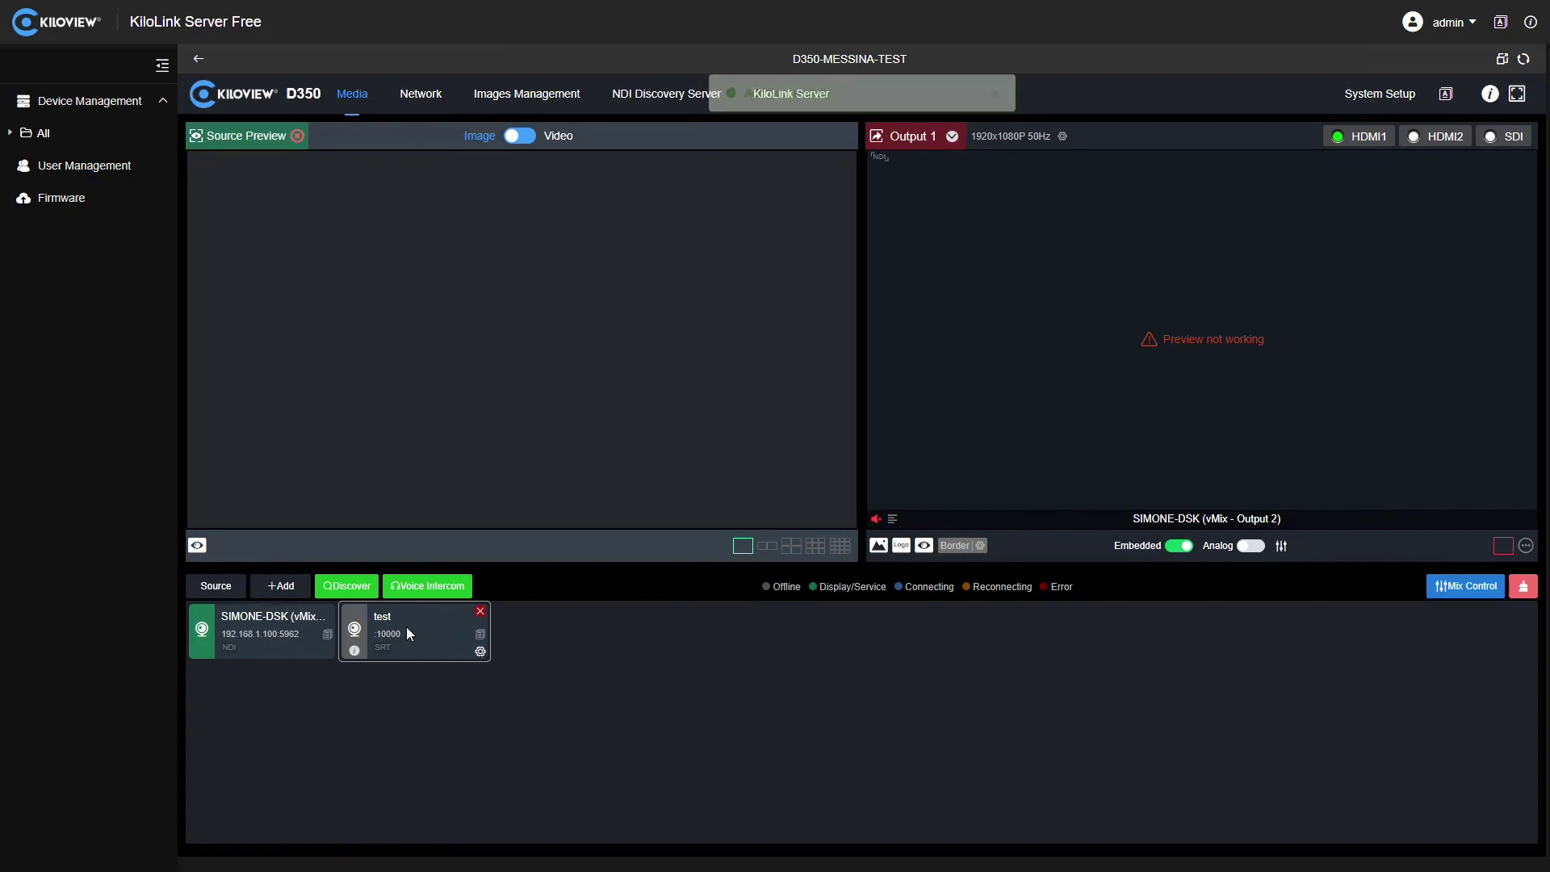
# - Drag the test source card onto the D350's Output 1 preview
pyautogui.moveTo(405, 627); pyautogui.dragTo(1224, 239)
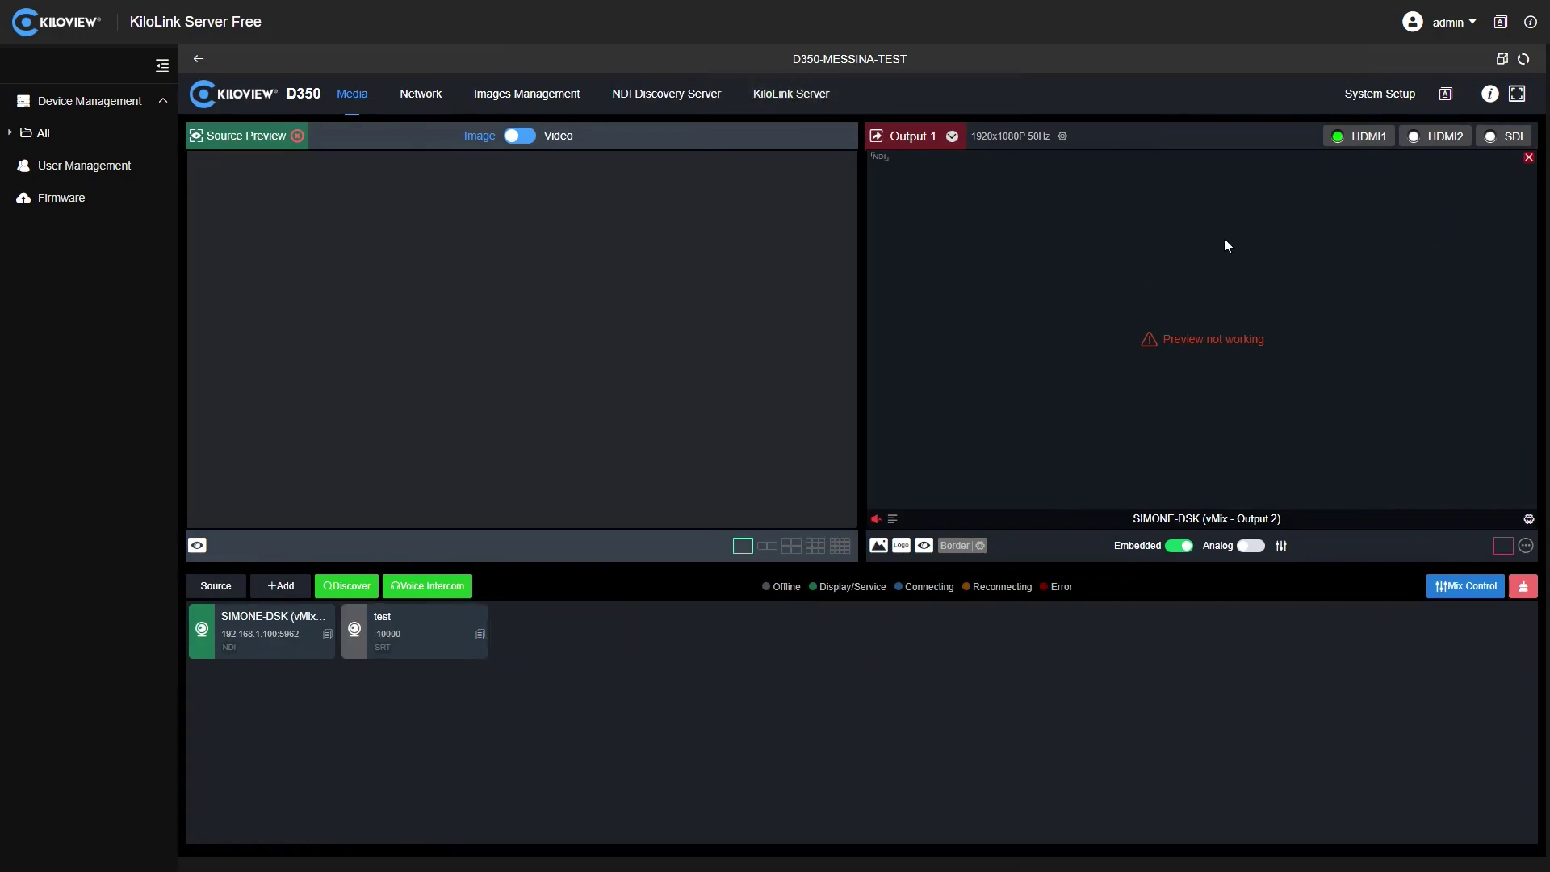